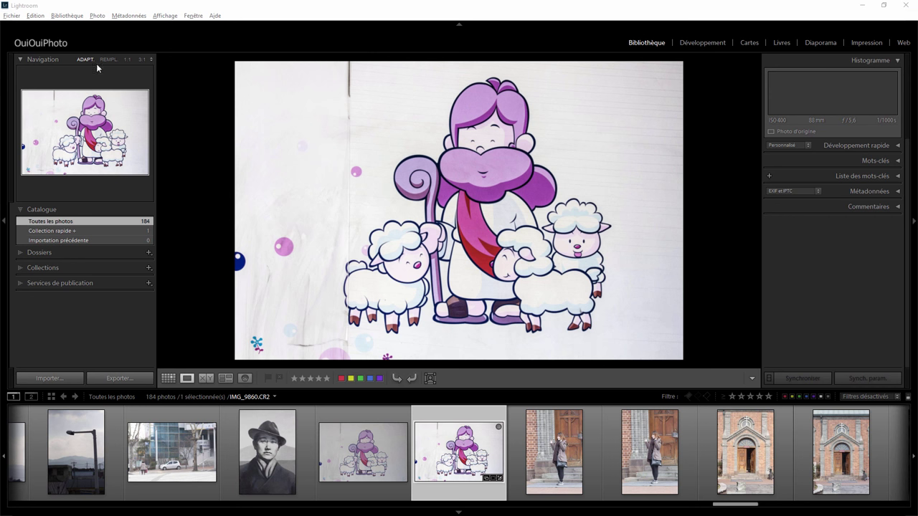
- Try the Lightroom mobile and Lightroom identity plates, then restore OuiOuiPhoto and edit it
{"action": "left_click", "coordinate": [46, 44]}
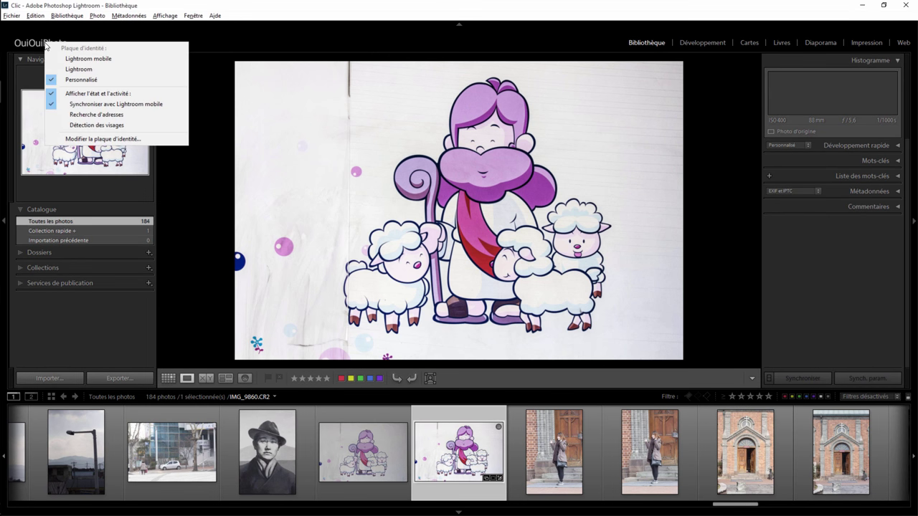
{"action": "left_click", "coordinate": [80, 62]}
{"action": "left_click", "coordinate": [48, 43]}
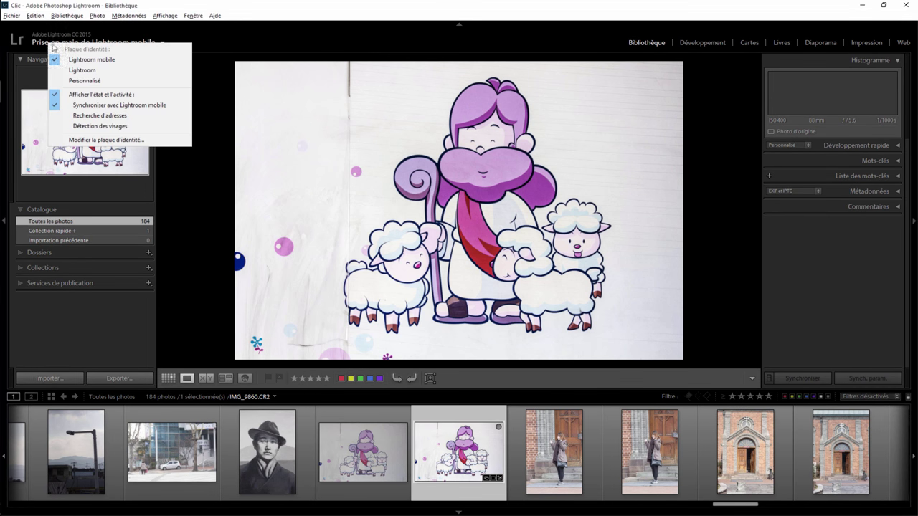
{"action": "left_click", "coordinate": [72, 59]}
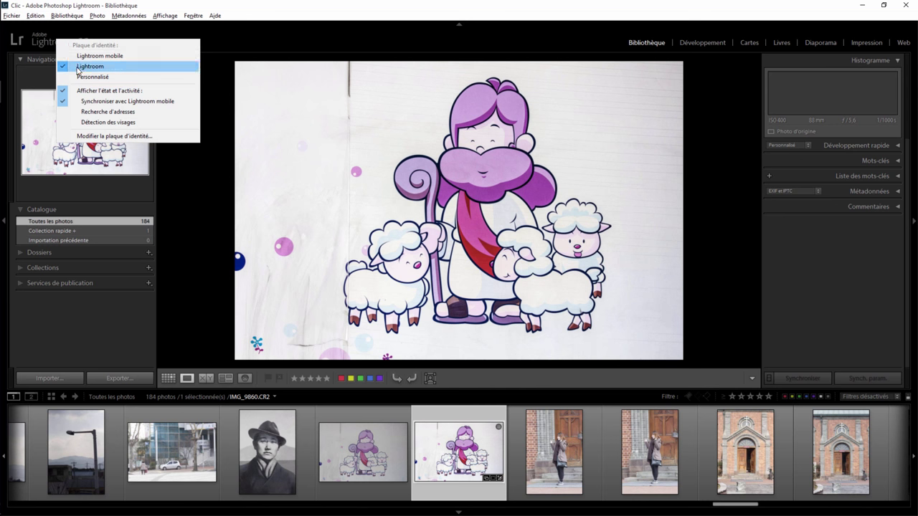
{"action": "left_click", "coordinate": [82, 77]}
{"action": "left_click", "coordinate": [51, 46]}
{"action": "left_click", "coordinate": [108, 141]}
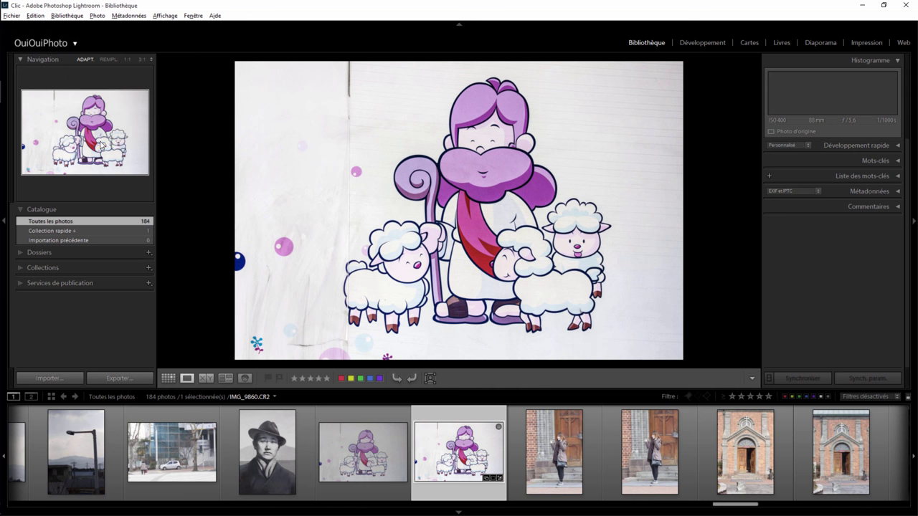
- Trial the plate text 'Test', module name size 24 and a graphic plate, then cancel
{"action": "key", "text": "End"}
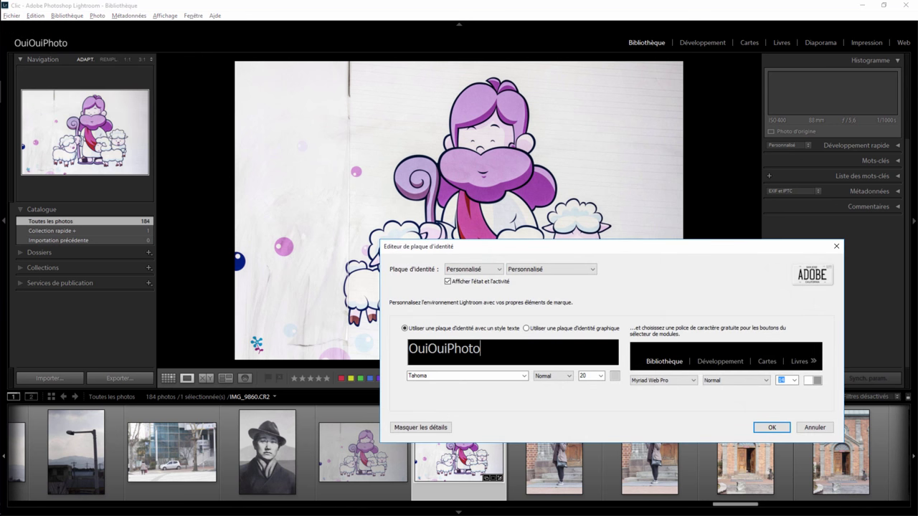
{"action": "key", "text": "BackSpace"}
{"action": "key", "text": "BackSpace"}
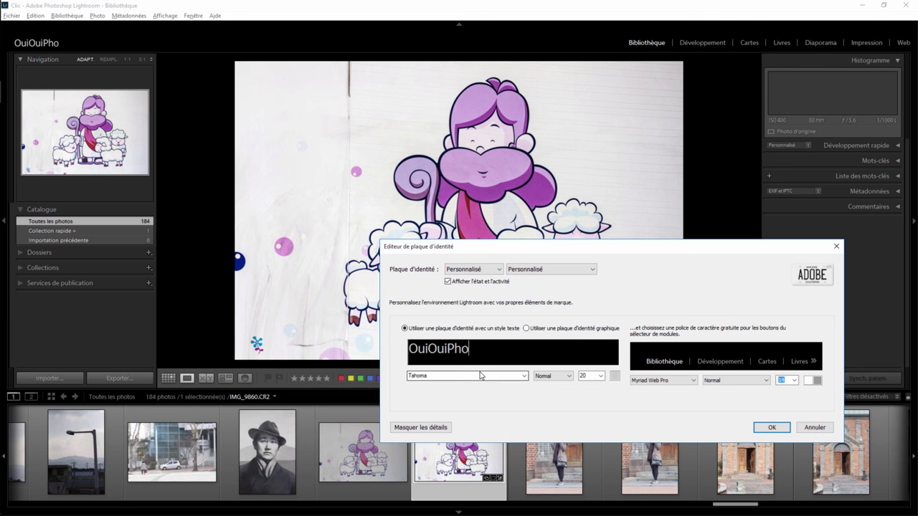
{"action": "key", "text": "BackSpace"}
{"action": "key", "text": "BackSpace"}
{"action": "key", "text": "BackSpace"}
{"action": "type", "text": "Test"}
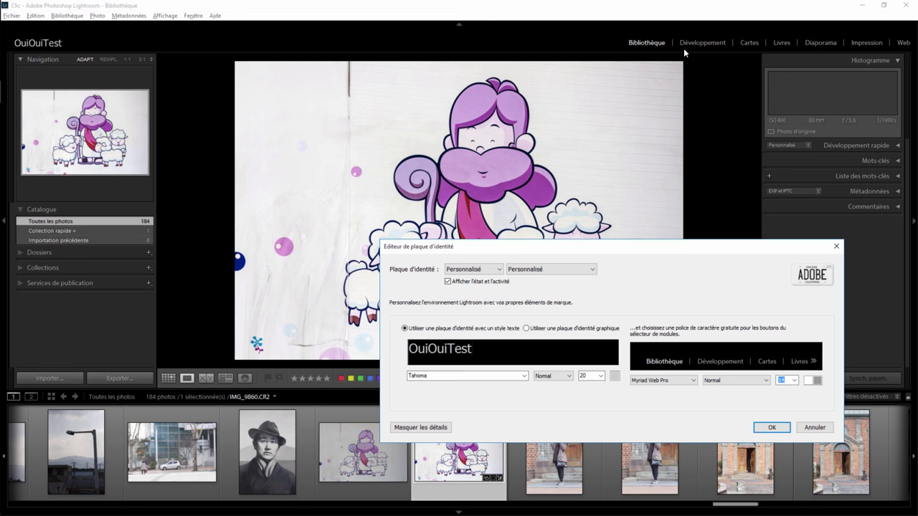
{"action": "left_click", "coordinate": [797, 384]}
{"action": "left_click", "coordinate": [786, 436]}
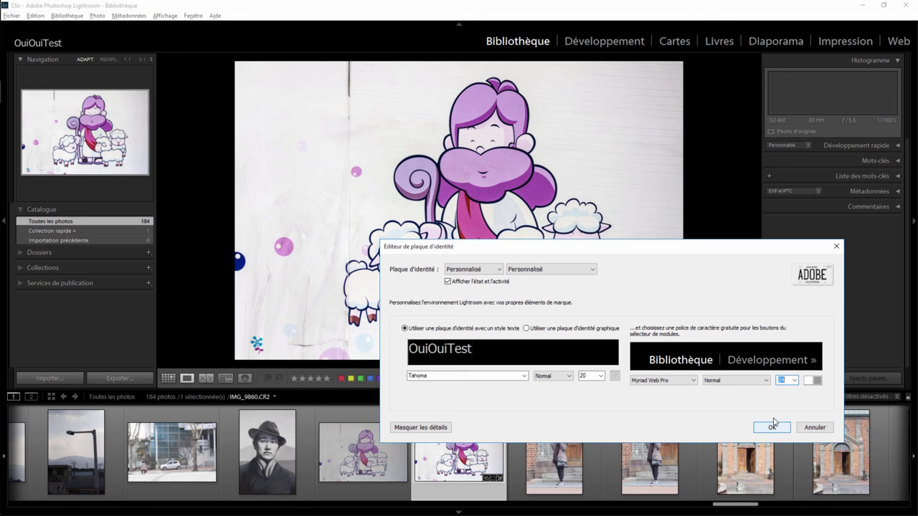
{"action": "left_click", "coordinate": [526, 329]}
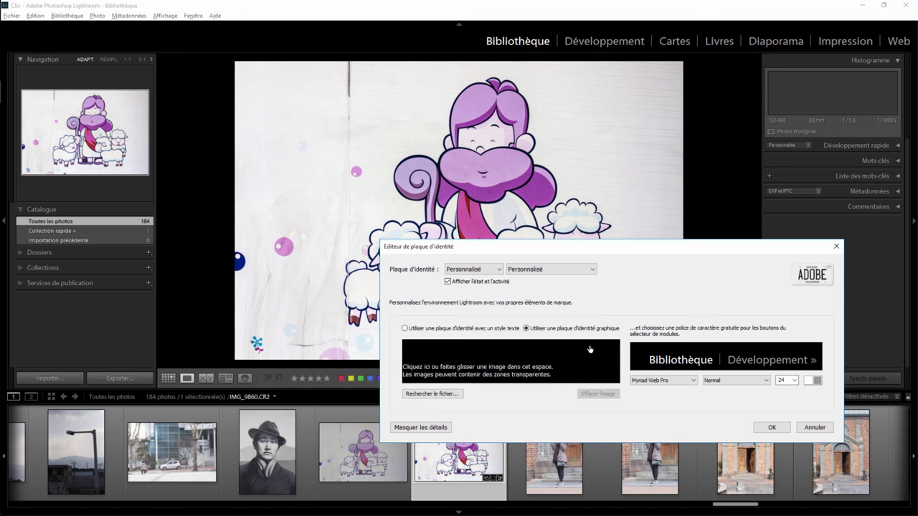
{"action": "left_click", "coordinate": [814, 427]}
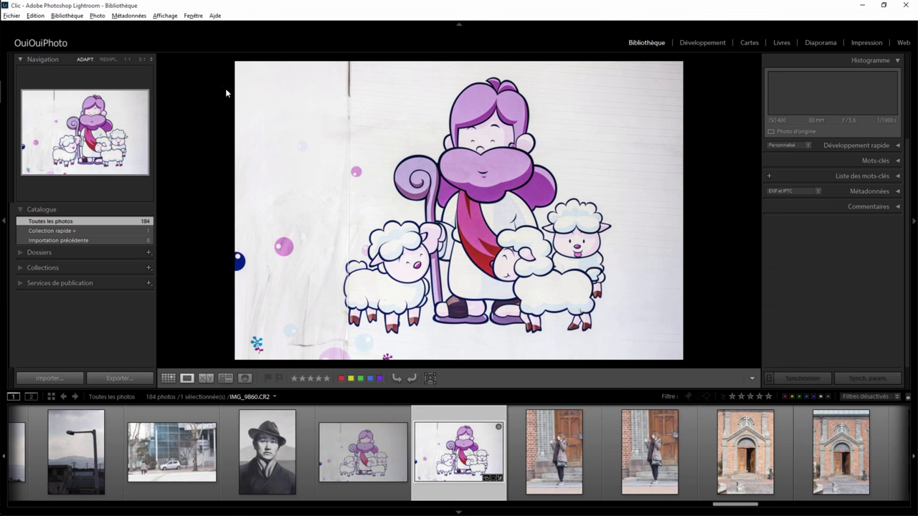
{"action": "left_click", "coordinate": [56, 45]}
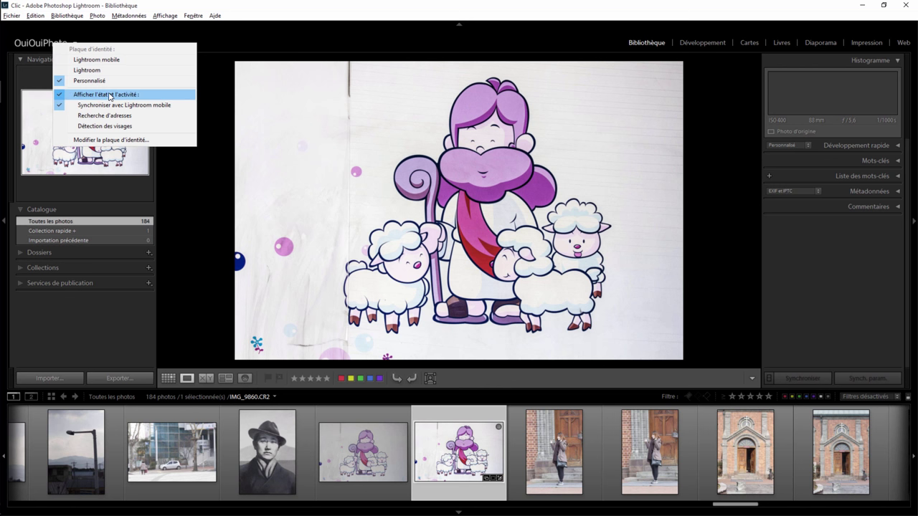
{"action": "left_click", "coordinate": [92, 97]}
{"action": "mouse_move", "coordinate": [41, 43]}
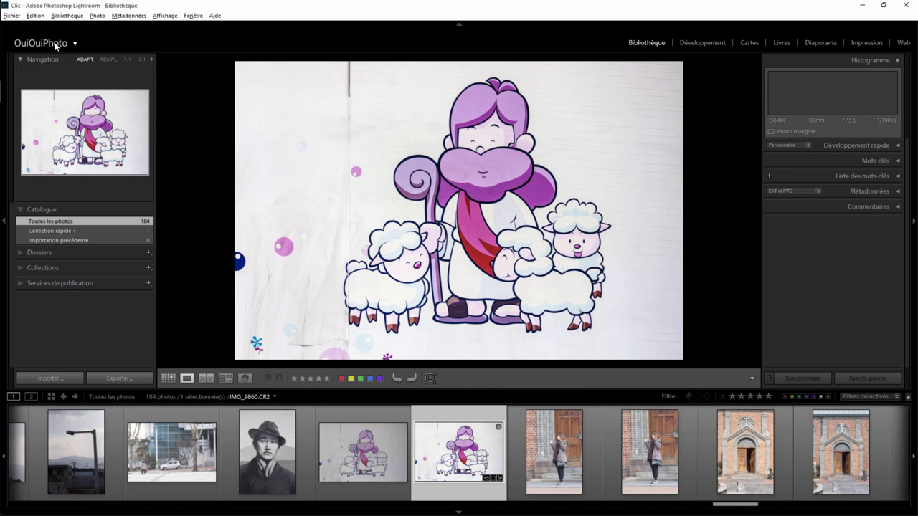
{"action": "left_click", "coordinate": [59, 41]}
{"action": "left_click", "coordinate": [103, 94]}
- Toggle the top bar hidden and shown a few times with its panel arrow
{"action": "right_click", "coordinate": [460, 24]}
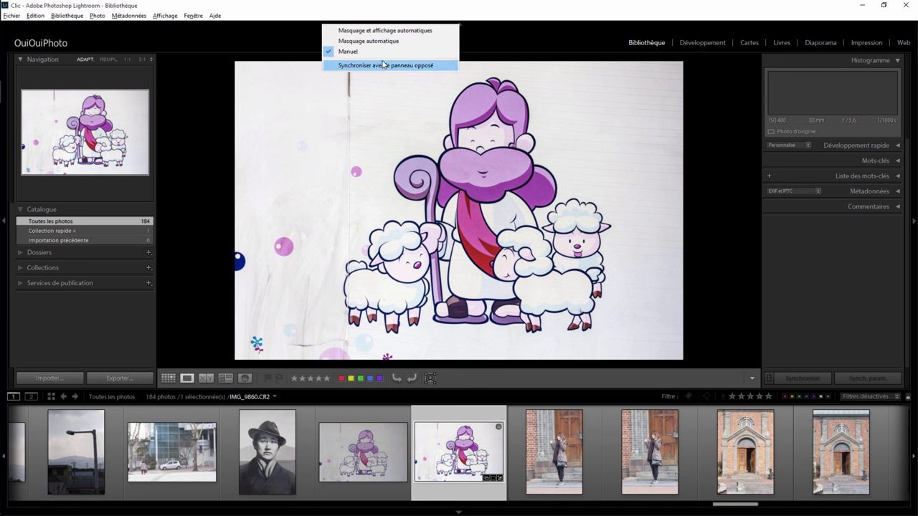
{"action": "left_click", "coordinate": [465, 37]}
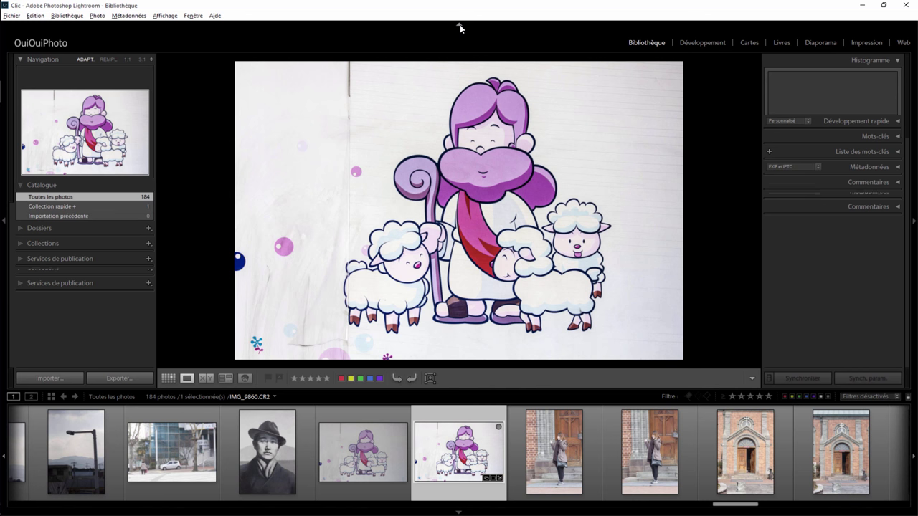
{"action": "left_click", "coordinate": [460, 24]}
{"action": "left_click", "coordinate": [460, 25]}
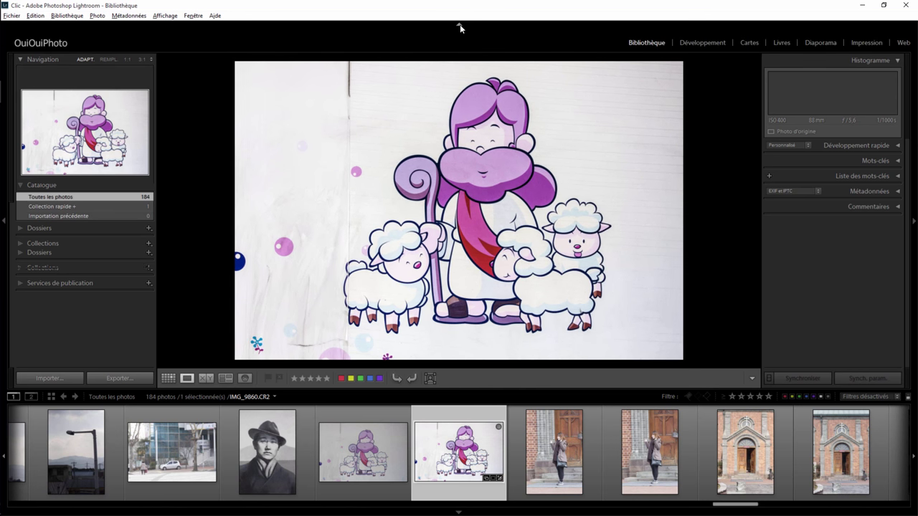
{"action": "left_click", "coordinate": [460, 25]}
- Try the top bar's auto-hide and auto-hide-and-show modes, then set it back to Manuel
{"action": "right_click", "coordinate": [460, 25]}
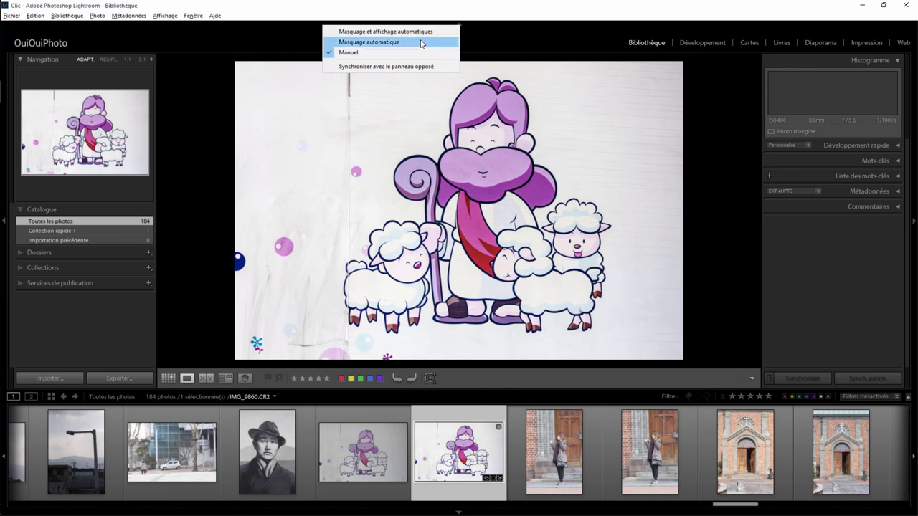
{"action": "left_click", "coordinate": [380, 42]}
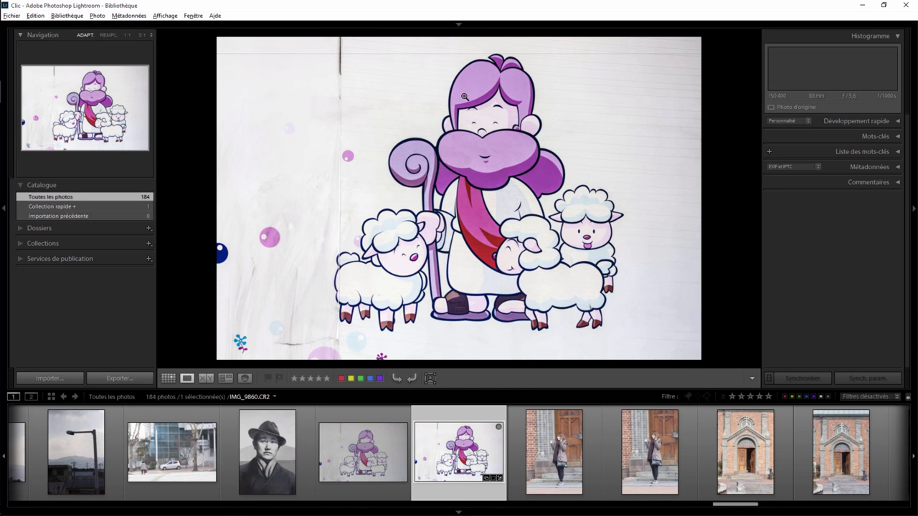
{"action": "right_click", "coordinate": [460, 23]}
{"action": "left_click", "coordinate": [437, 29]}
{"action": "right_click", "coordinate": [457, 27]}
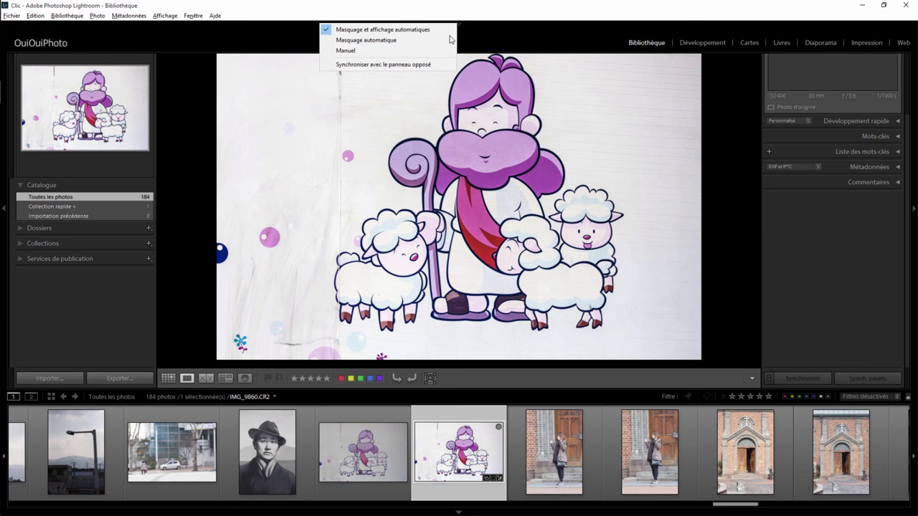
{"action": "left_click", "coordinate": [451, 49]}
- Enable Synchroniser avec le panneau opposé, test hiding the top bar with the filmstrip, then bring up the right panel's options
{"action": "right_click", "coordinate": [459, 24]}
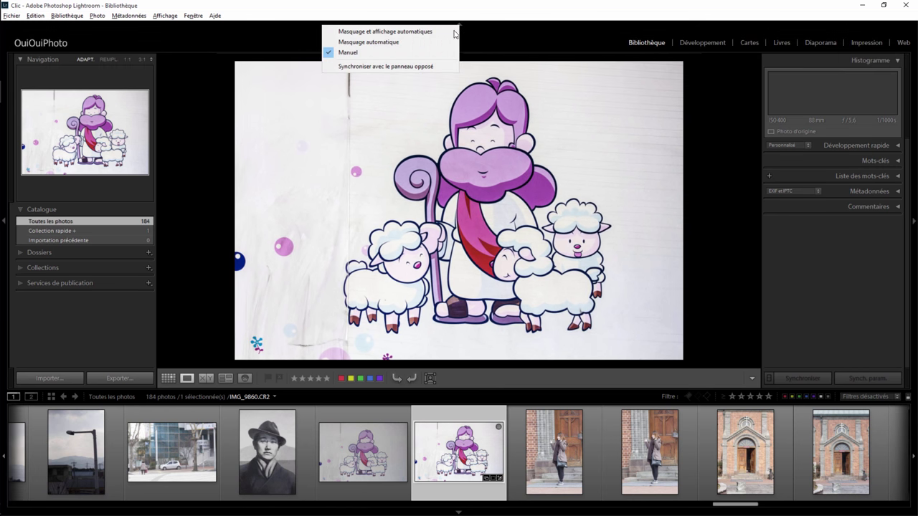
{"action": "left_click", "coordinate": [433, 64]}
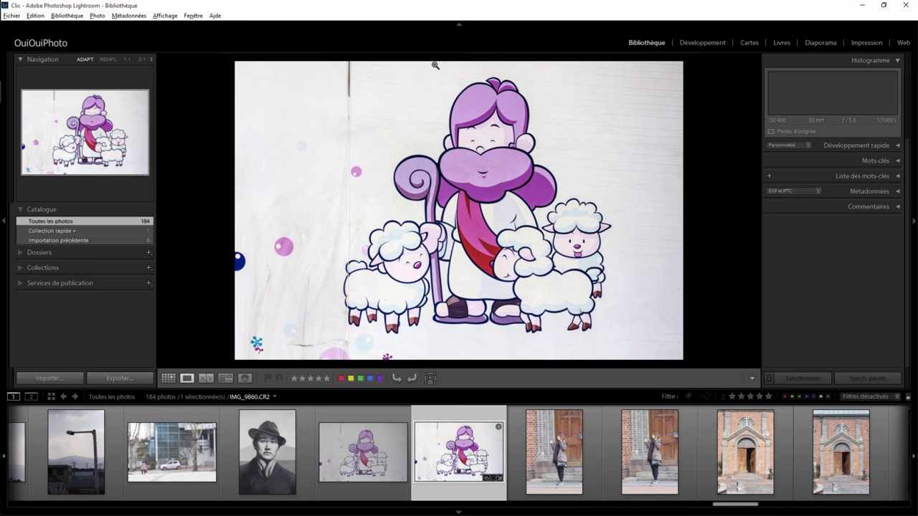
{"action": "left_click", "coordinate": [460, 24]}
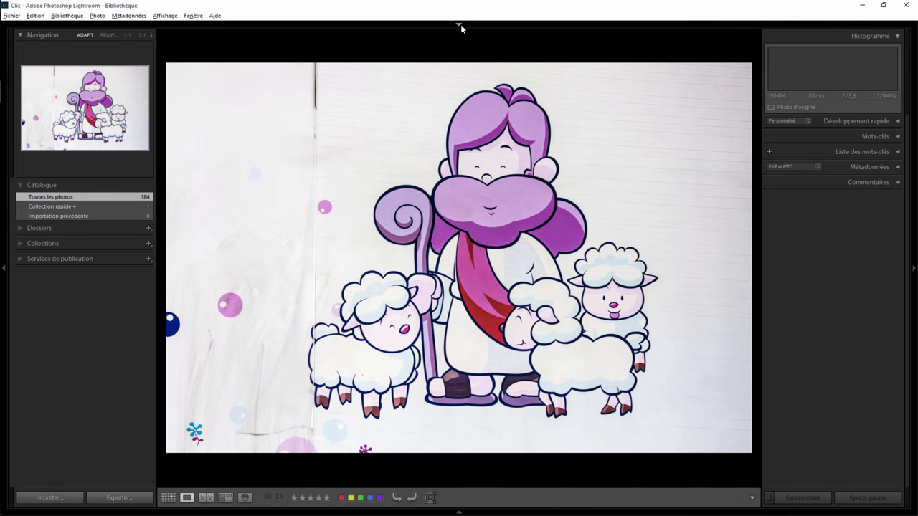
{"action": "left_click", "coordinate": [459, 24]}
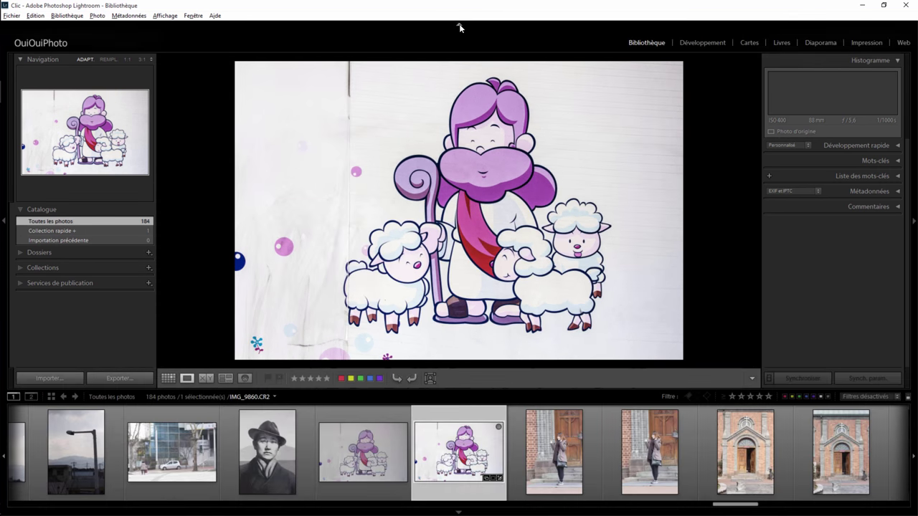
{"action": "left_click", "coordinate": [459, 23]}
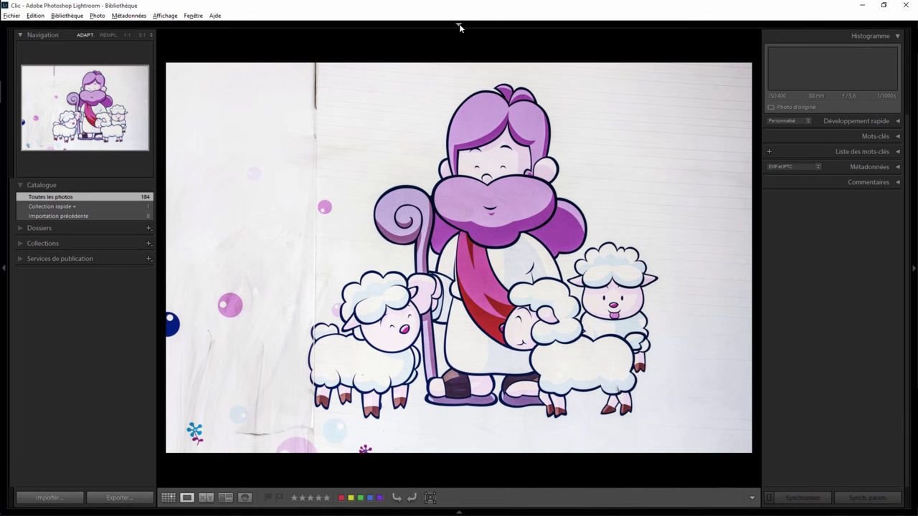
{"action": "right_click", "coordinate": [459, 25]}
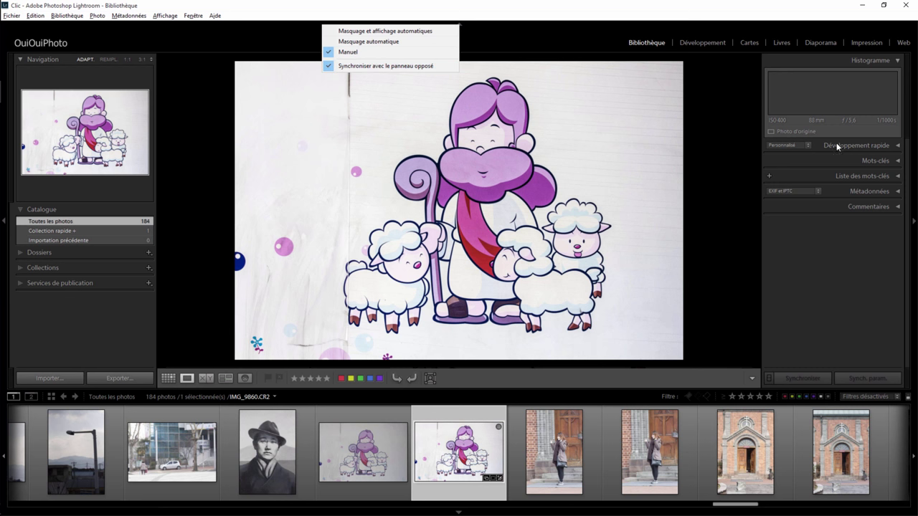
{"action": "right_click", "coordinate": [912, 225]}
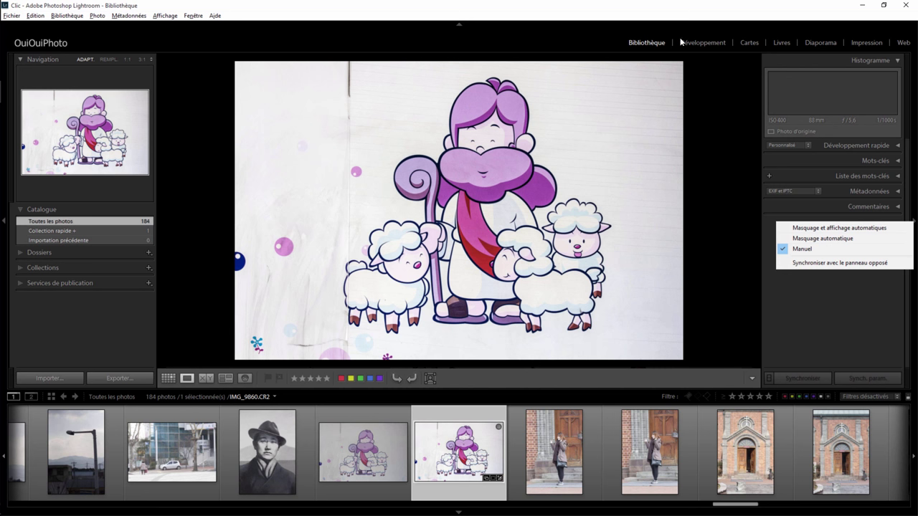
- Hide Diaporama, then choose Tout afficher so all seven modules are listed again
{"action": "right_click", "coordinate": [779, 44]}
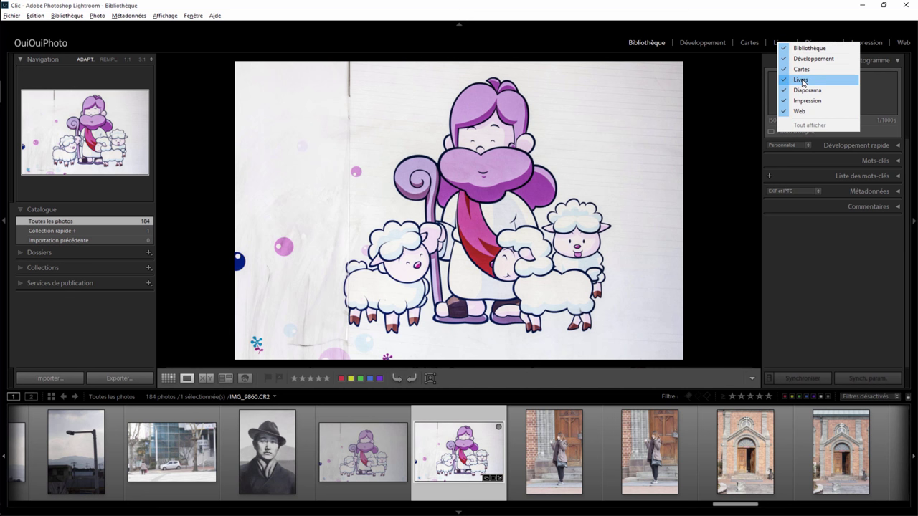
{"action": "key", "text": "Escape"}
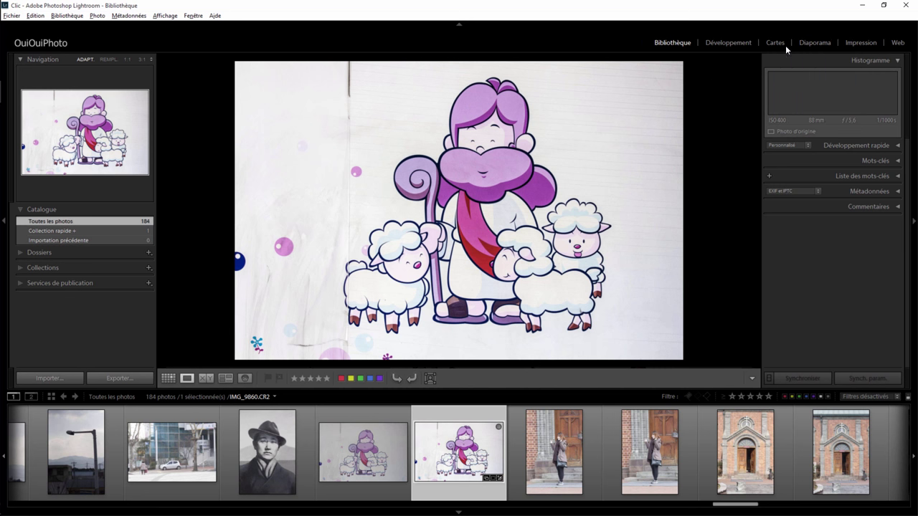
{"action": "right_click", "coordinate": [785, 45]}
{"action": "left_click", "coordinate": [807, 91]}
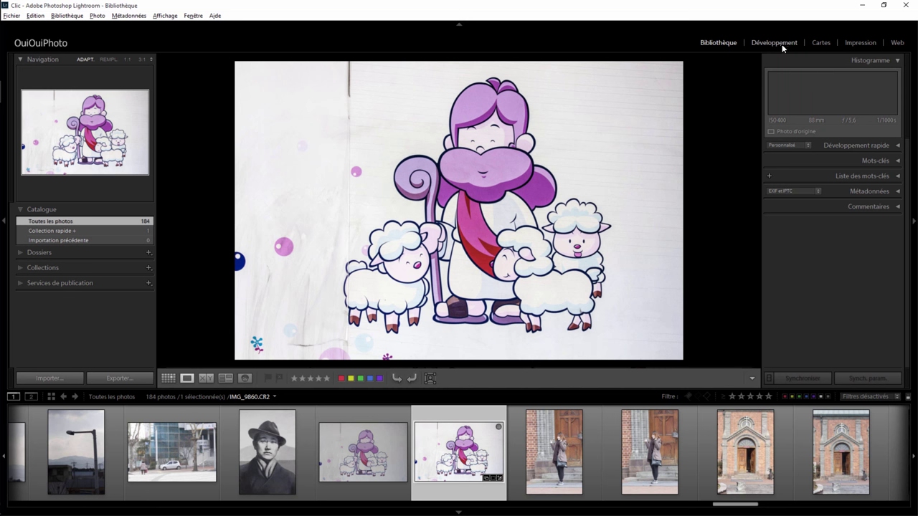
{"action": "right_click", "coordinate": [804, 43]}
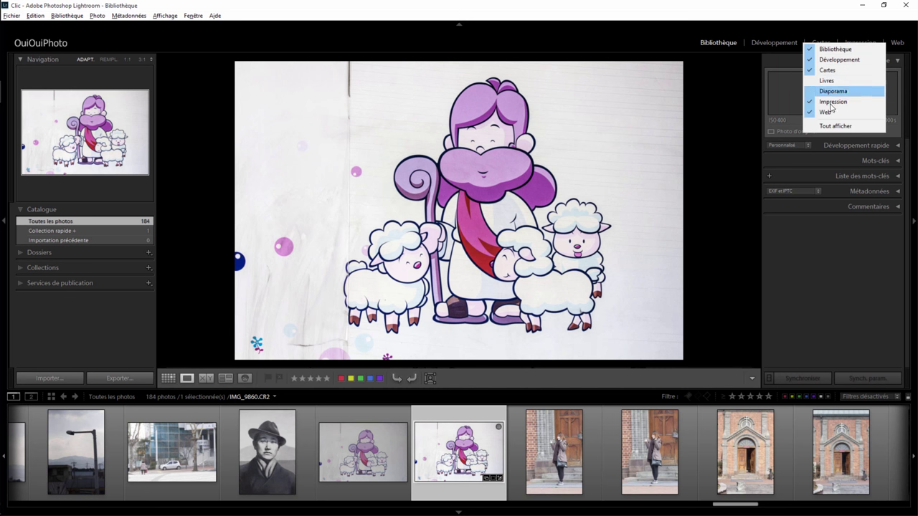
{"action": "left_click", "coordinate": [832, 126]}
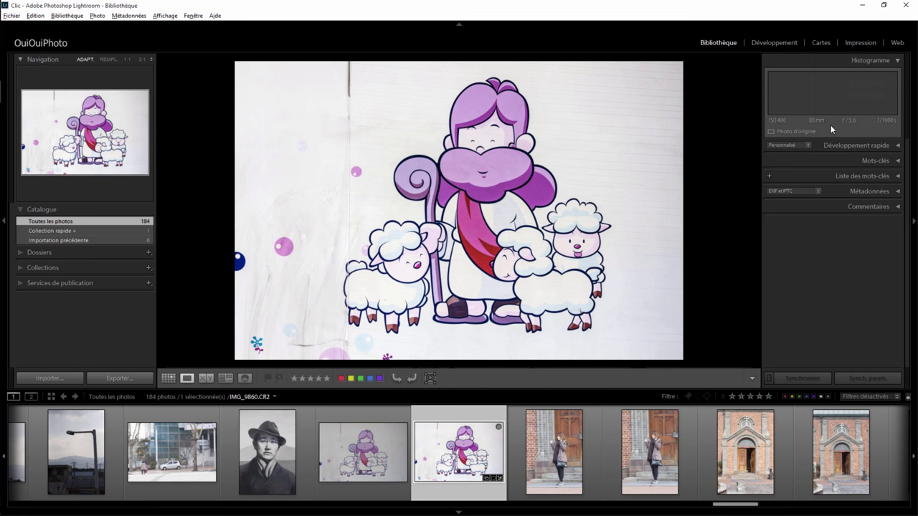
{"action": "right_click", "coordinate": [774, 44]}
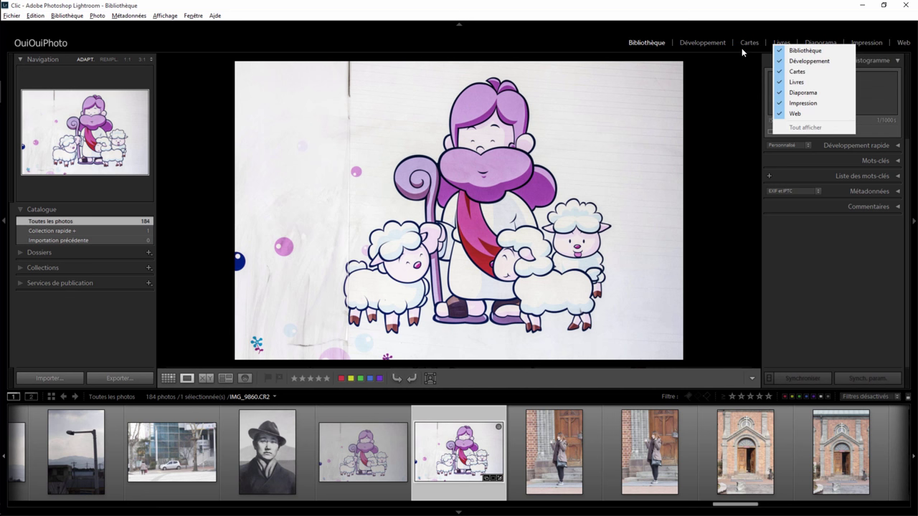
{"action": "right_click", "coordinate": [730, 145]}
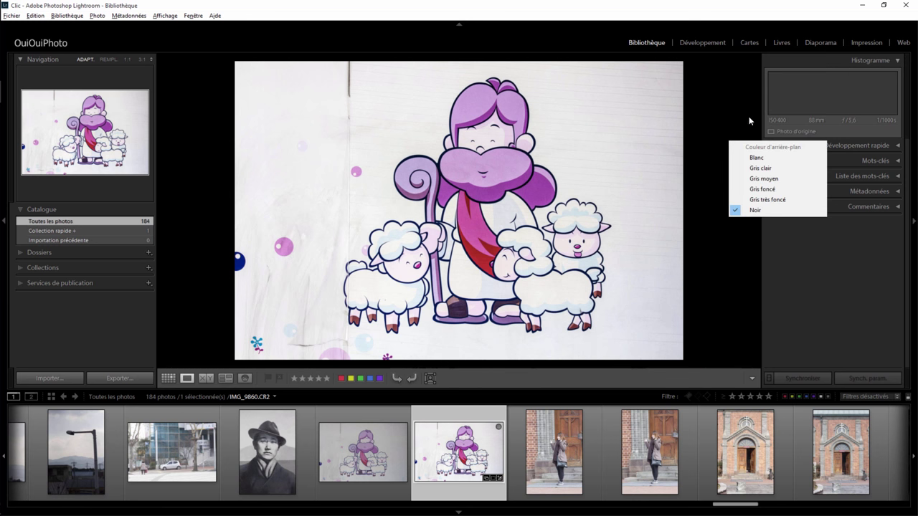
- Try Blanc, Gris moyen, Blanc and Gris foncé backgrounds, settling on Gris moyen
{"action": "left_click", "coordinate": [755, 159]}
{"action": "right_click", "coordinate": [727, 144]}
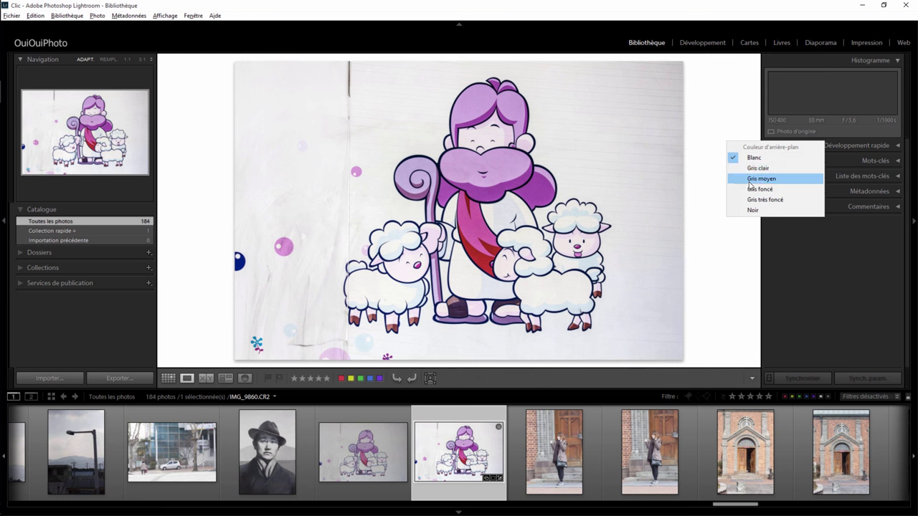
{"action": "left_click", "coordinate": [762, 179]}
{"action": "right_click", "coordinate": [726, 153]}
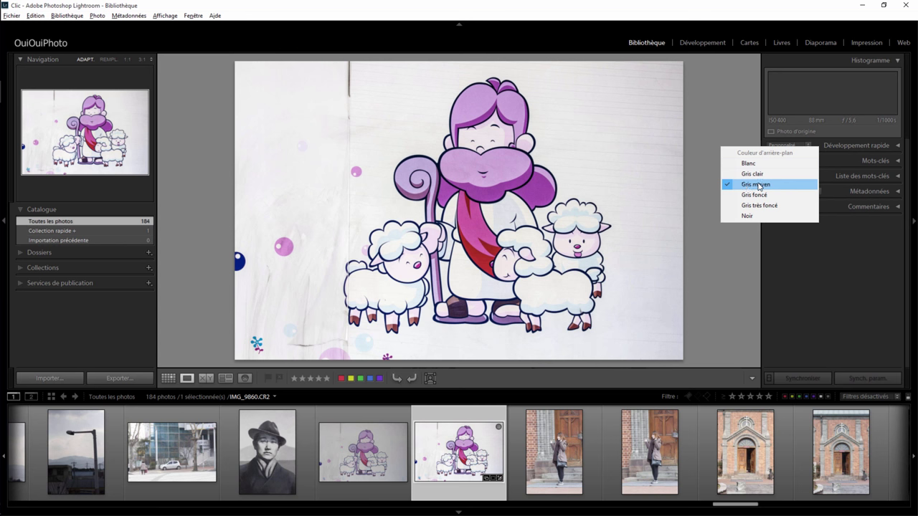
{"action": "left_click", "coordinate": [746, 164]}
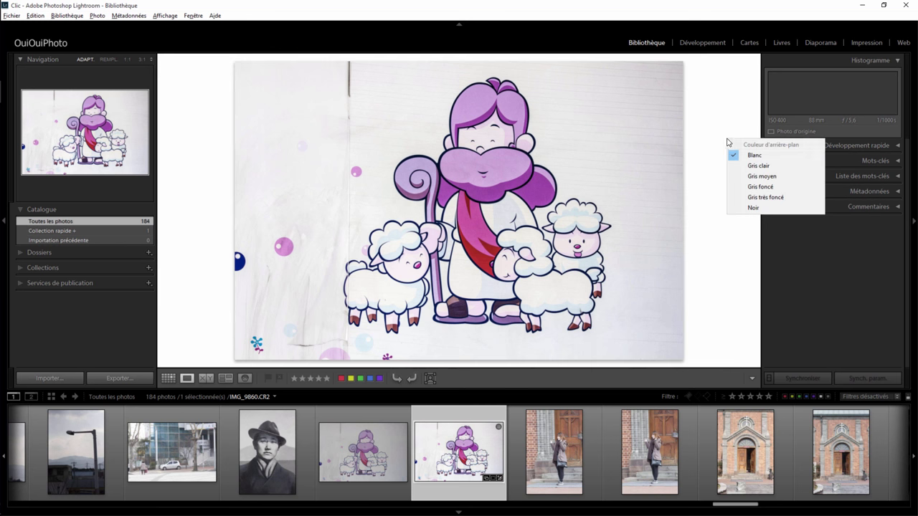
{"action": "right_click", "coordinate": [728, 139]}
{"action": "left_click", "coordinate": [759, 197]}
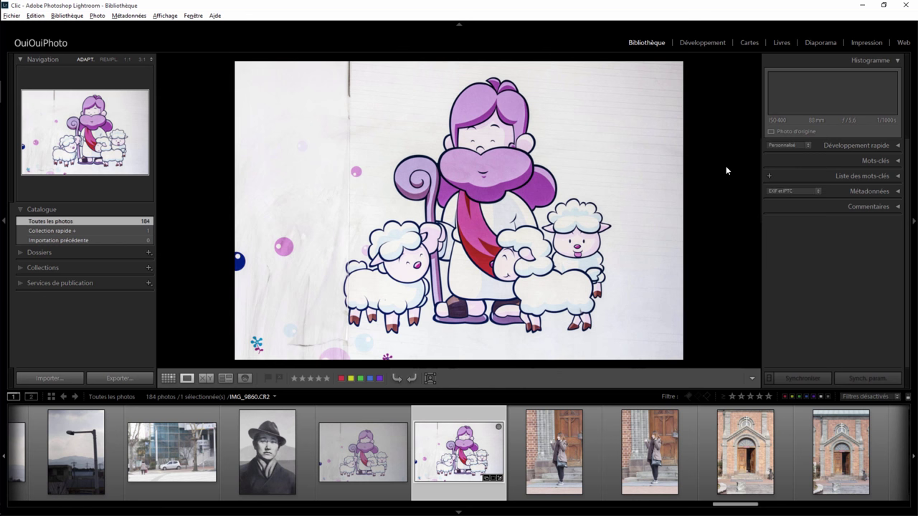
{"action": "right_click", "coordinate": [726, 171]}
{"action": "left_click", "coordinate": [746, 198]}
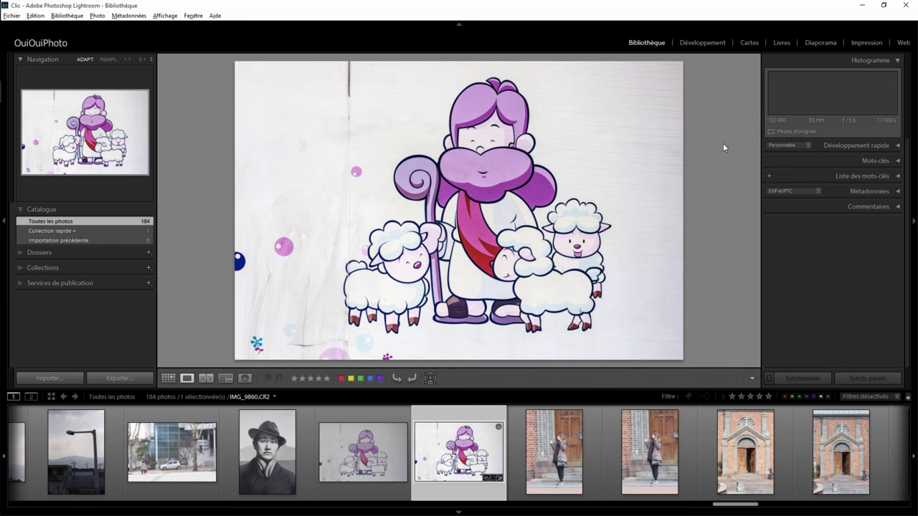
{"action": "right_click", "coordinate": [469, 175]}
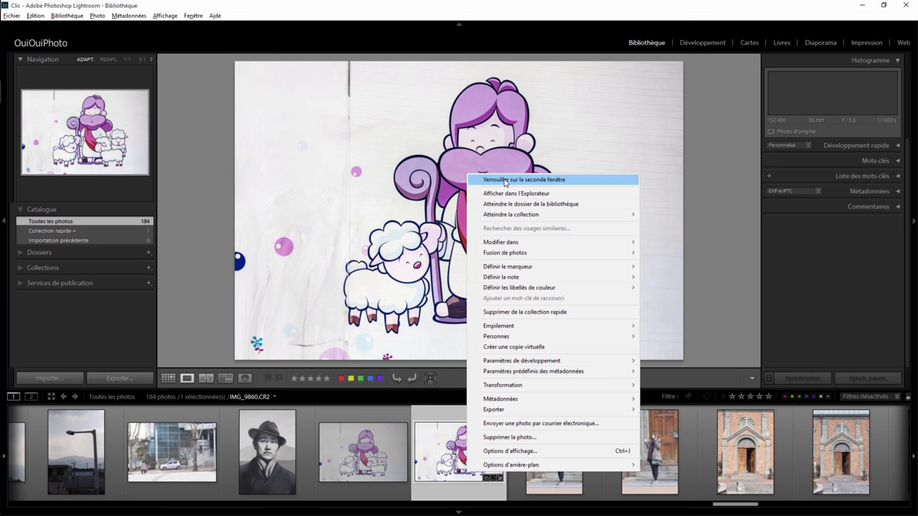
- Lock IMG_9860.CR2 to a secondary display window with Verrouiller sur la seconde fenêtre
{"action": "left_click", "coordinate": [505, 180]}
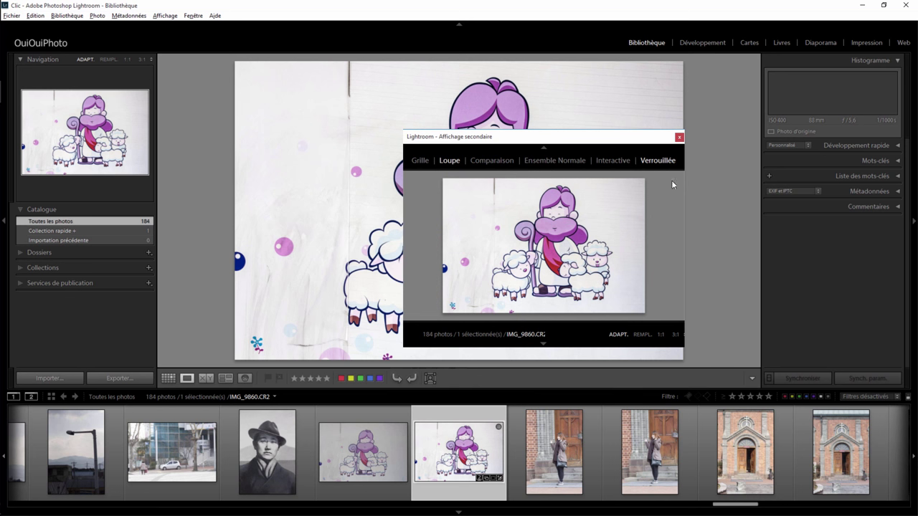
- View IMG_9860.CR2 at 1:1 in the secondary window, then close that window
{"action": "left_click", "coordinate": [660, 335]}
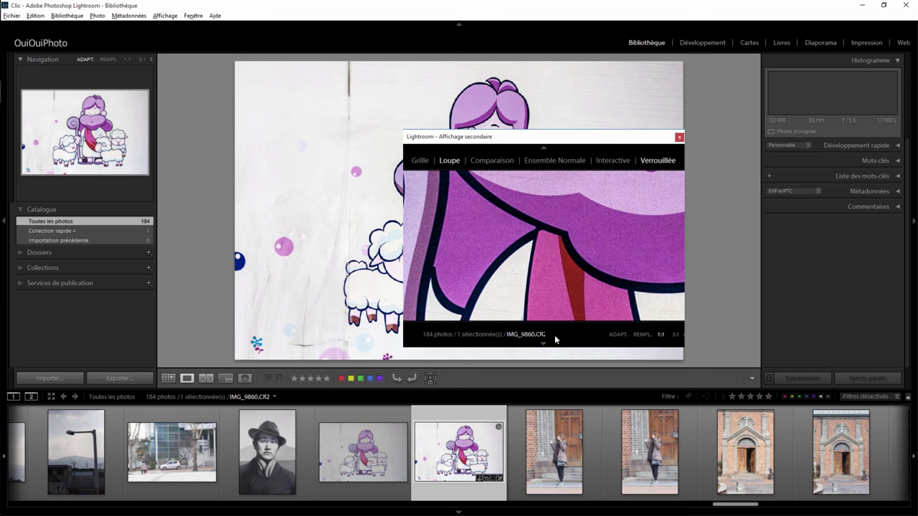
{"action": "left_click", "coordinate": [680, 138]}
{"action": "right_click", "coordinate": [505, 177]}
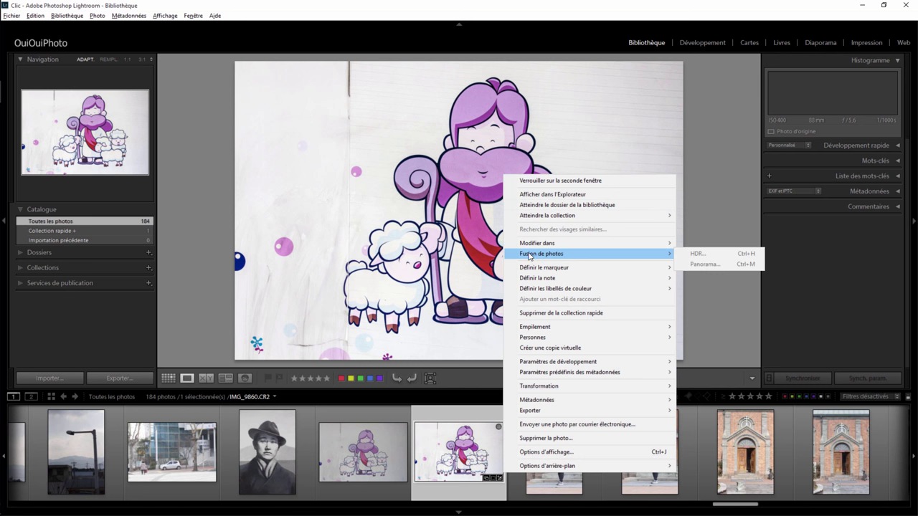
{"action": "mouse_move", "coordinate": [542, 254]}
{"action": "left_click", "coordinate": [22, 211]}
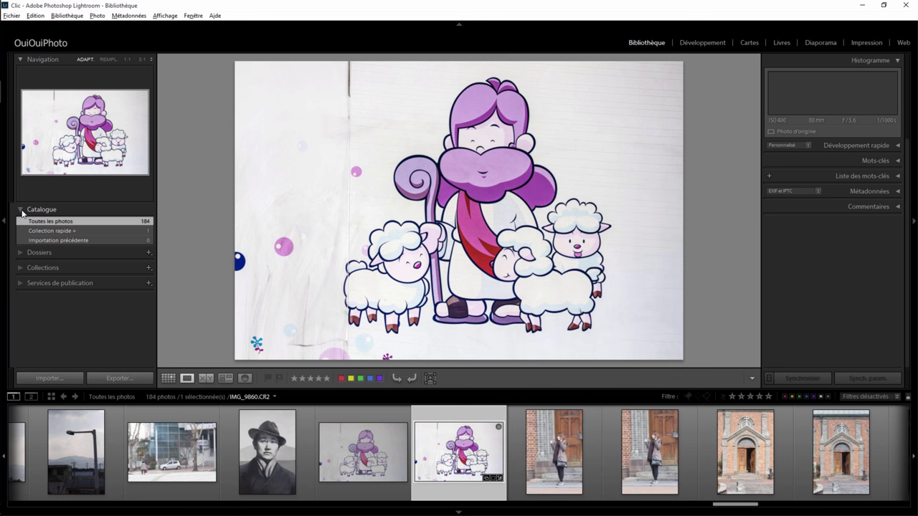
- Toggle the Catalogue panel and briefly expand, then collapse, the Métadonnées panel
{"action": "left_click", "coordinate": [21, 211]}
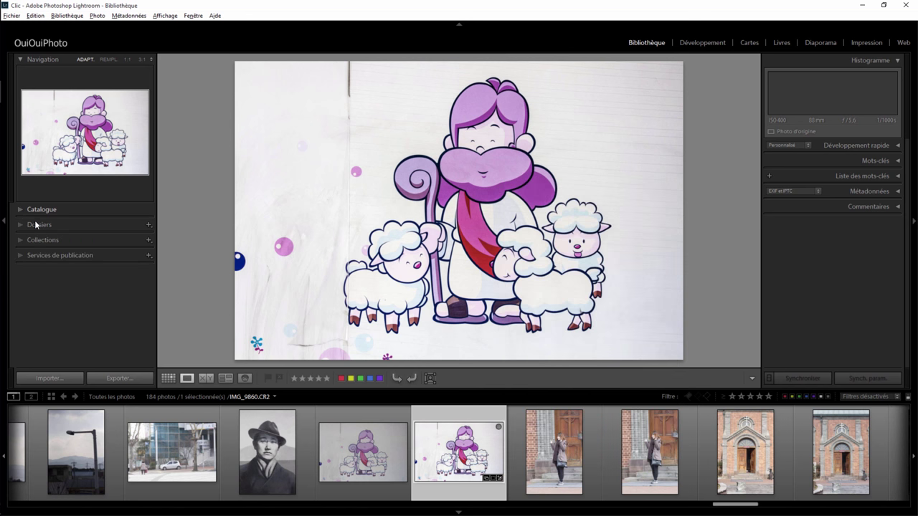
{"action": "left_click", "coordinate": [22, 209]}
{"action": "left_click", "coordinate": [21, 209]}
{"action": "left_click", "coordinate": [897, 191]}
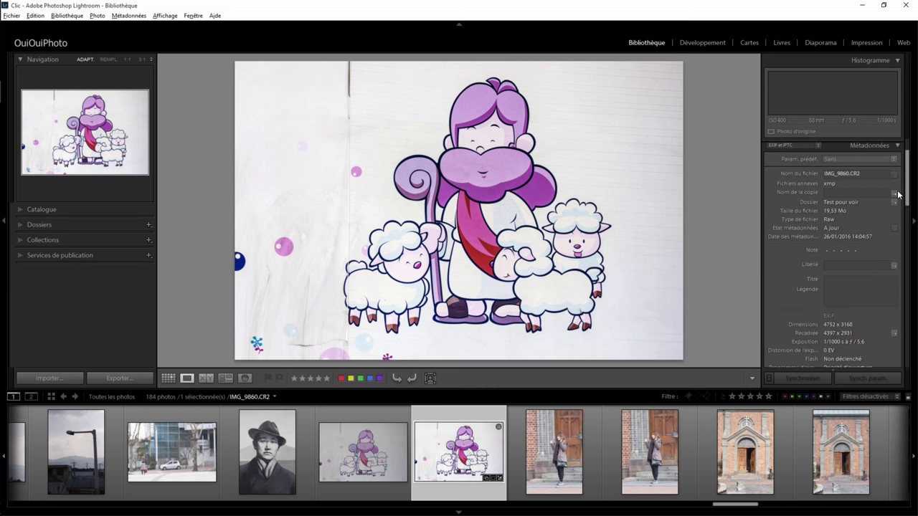
{"action": "left_click", "coordinate": [898, 146]}
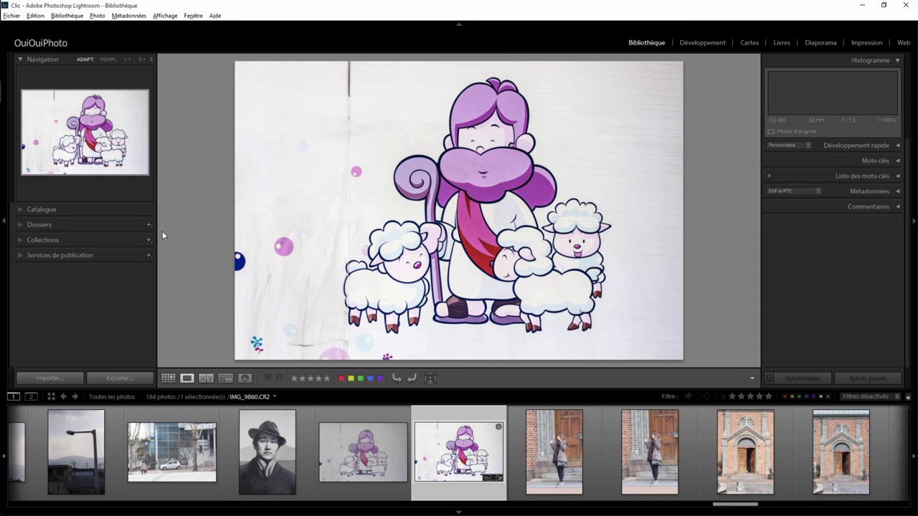
- Hide Services de publication, then try Tout développer and Tout réduire on the left panels
{"action": "right_click", "coordinate": [41, 209]}
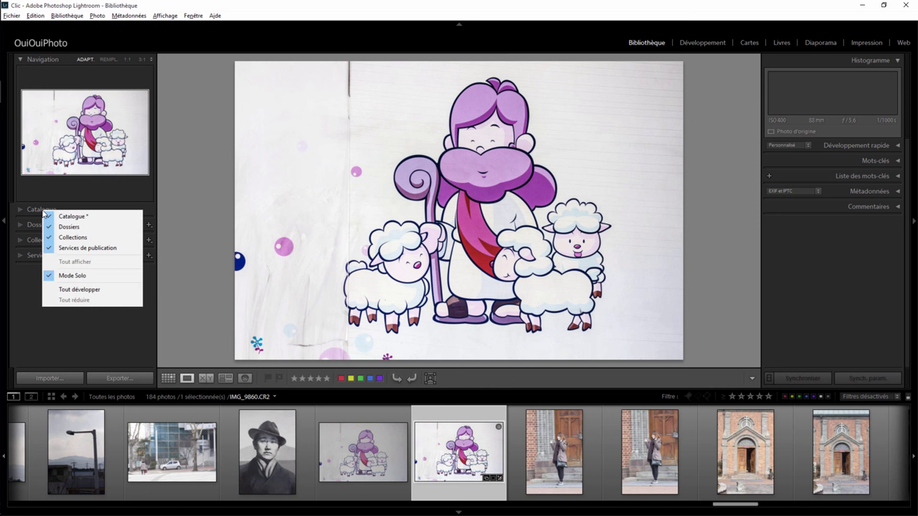
{"action": "left_click", "coordinate": [69, 248]}
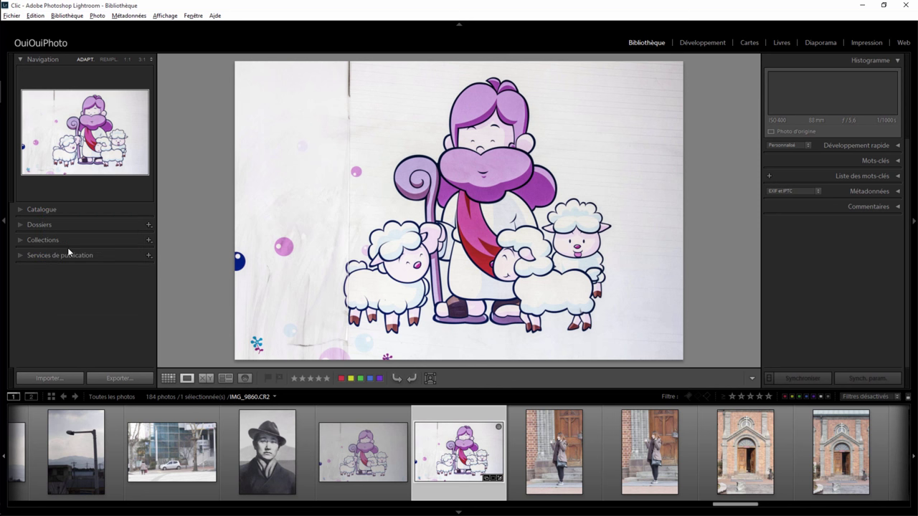
{"action": "right_click", "coordinate": [48, 211]}
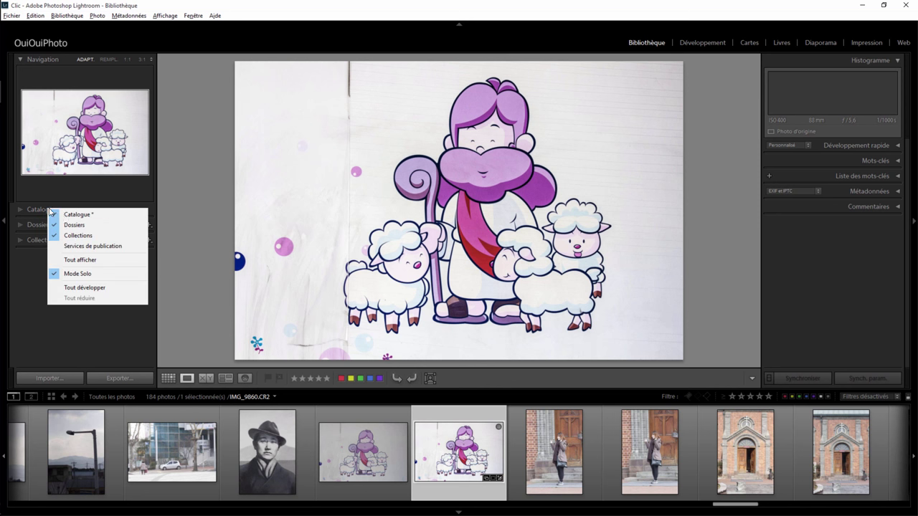
{"action": "left_click", "coordinate": [79, 288]}
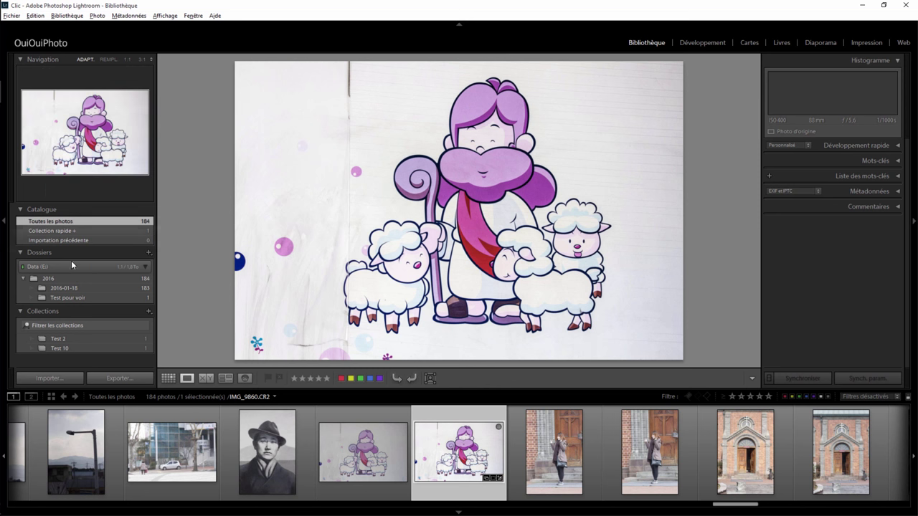
{"action": "right_click", "coordinate": [48, 213]}
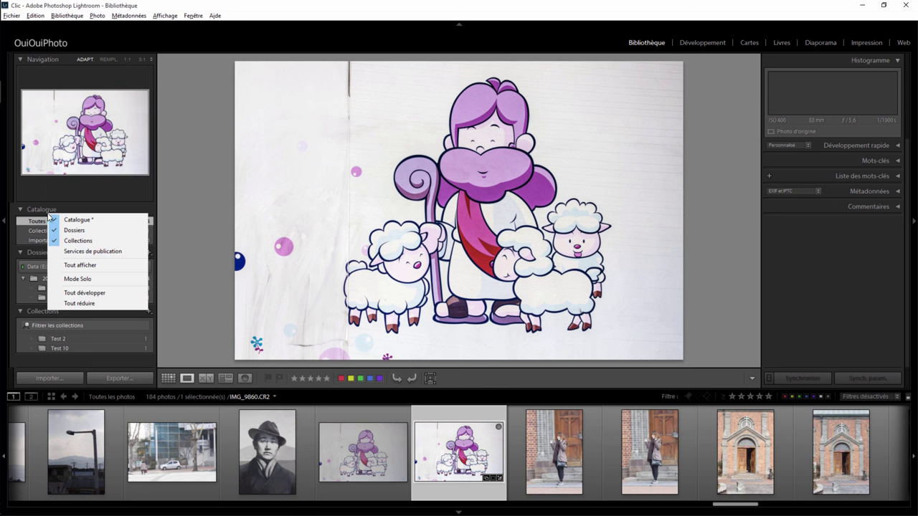
{"action": "left_click", "coordinate": [88, 301]}
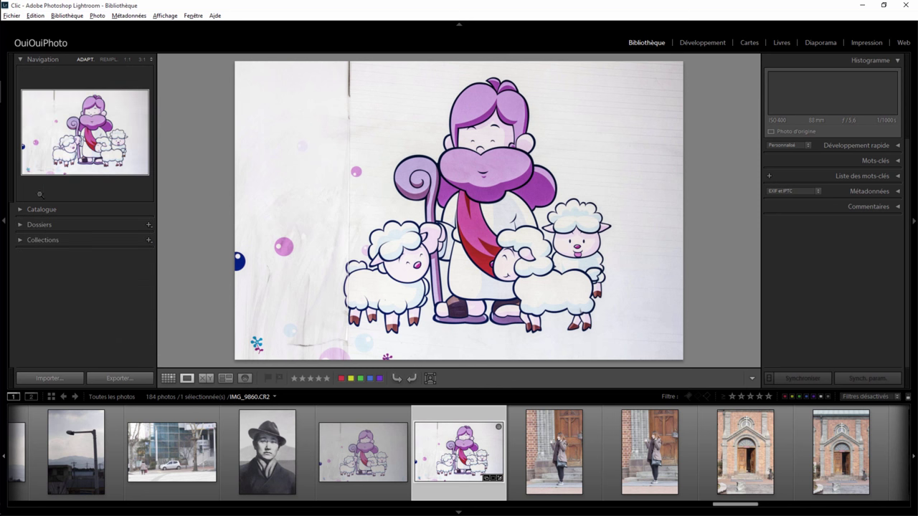
- Enable Mode Solo for the left panels and open Dossiers, then Collections, in turn
{"action": "right_click", "coordinate": [51, 214]}
{"action": "left_click", "coordinate": [85, 274]}
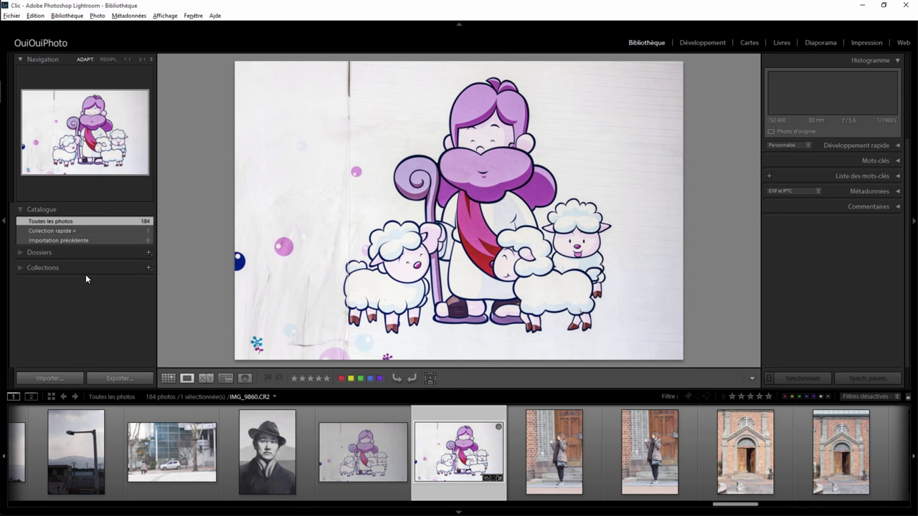
{"action": "left_click", "coordinate": [24, 253]}
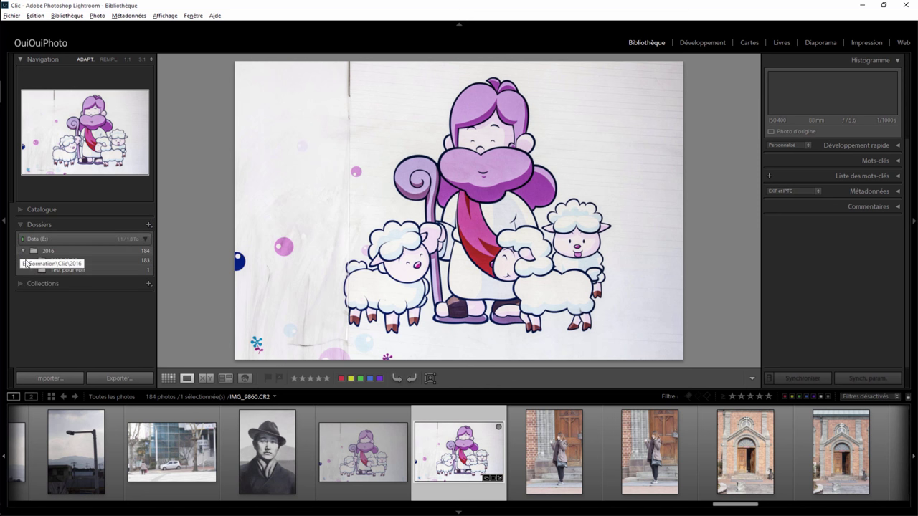
{"action": "left_click", "coordinate": [20, 283]}
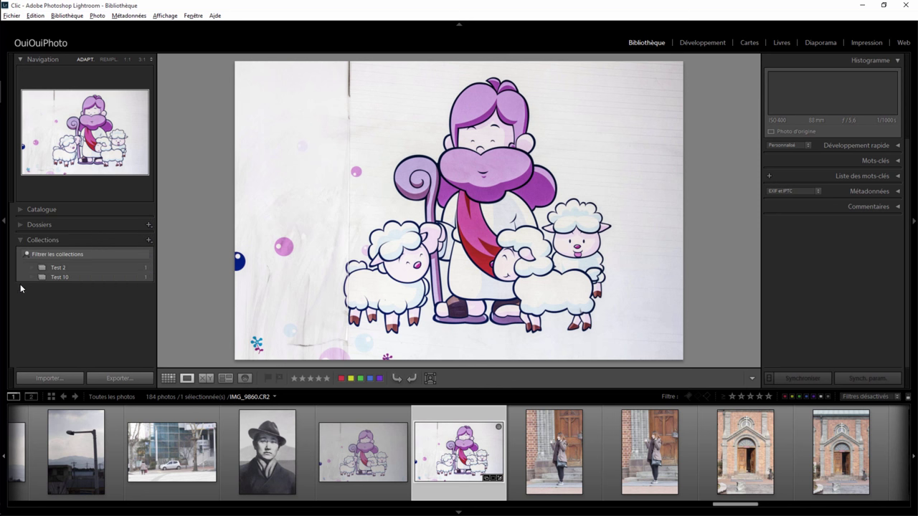
{"action": "left_click", "coordinate": [25, 241]}
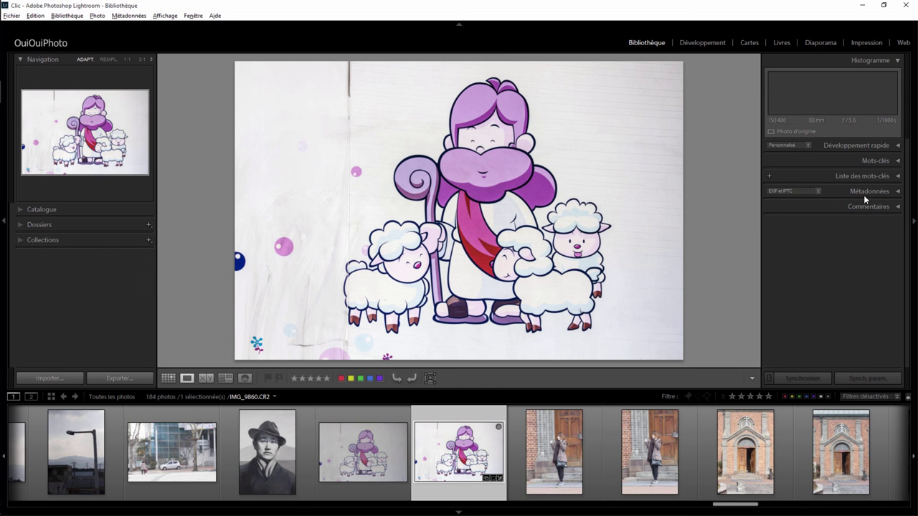
- In Développement, toggle solo mode off and expand the Basic, Détail and Effets panels
{"action": "left_click", "coordinate": [708, 41]}
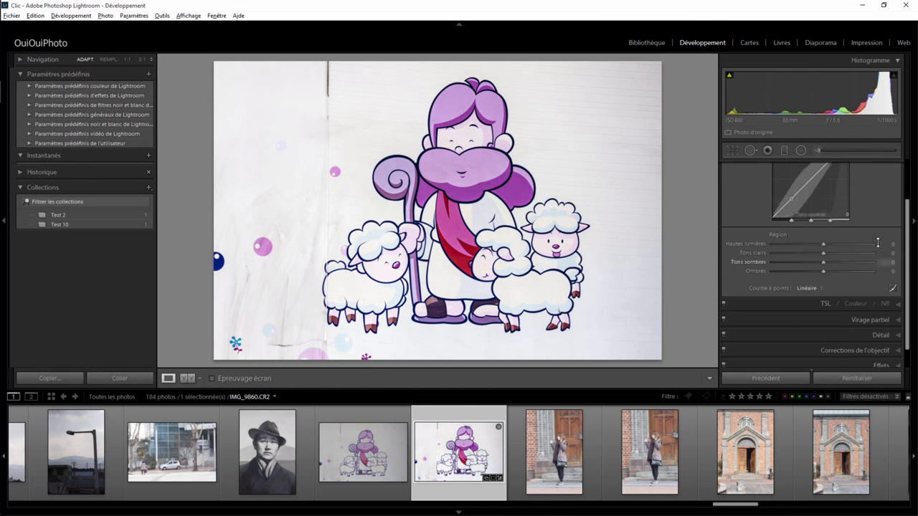
{"action": "right_click", "coordinate": [801, 306]}
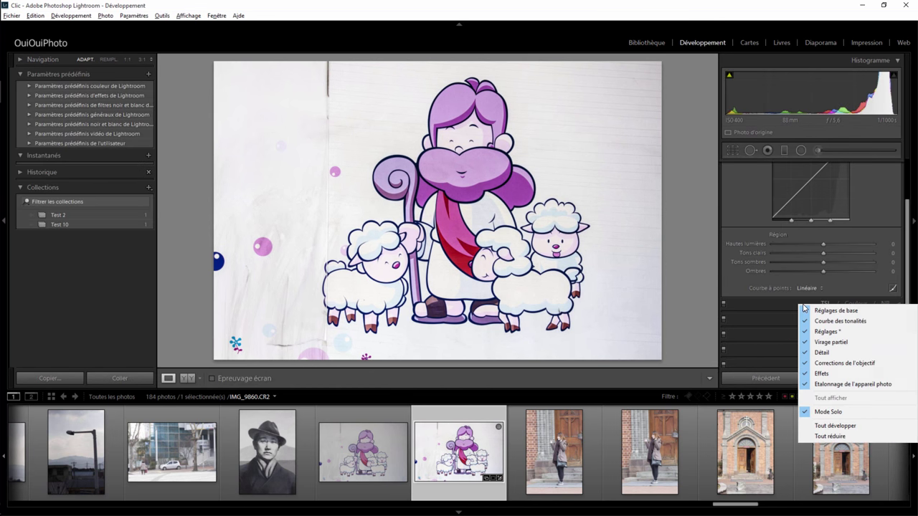
{"action": "left_click", "coordinate": [831, 412]}
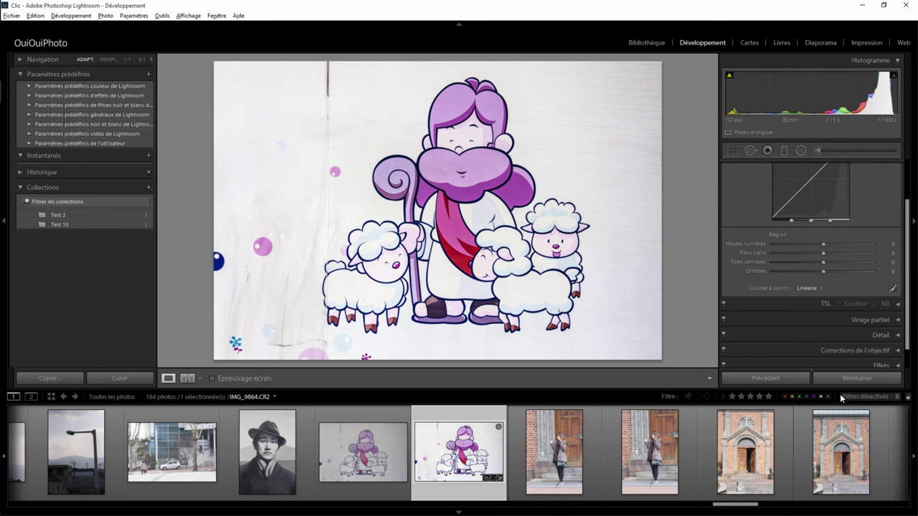
{"action": "scroll", "coordinate": [908, 294], "scroll_direction": "up", "scroll_amount": 2}
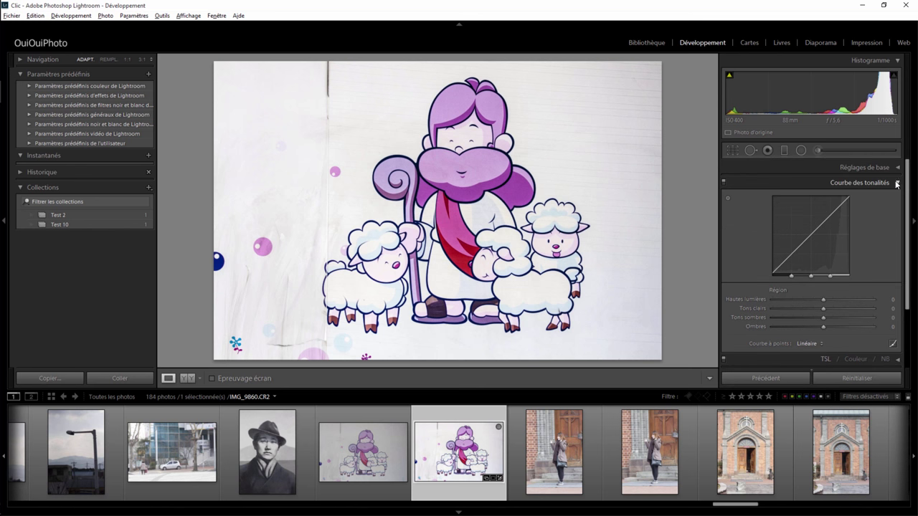
{"action": "left_click", "coordinate": [897, 183]}
{"action": "left_click", "coordinate": [897, 168]}
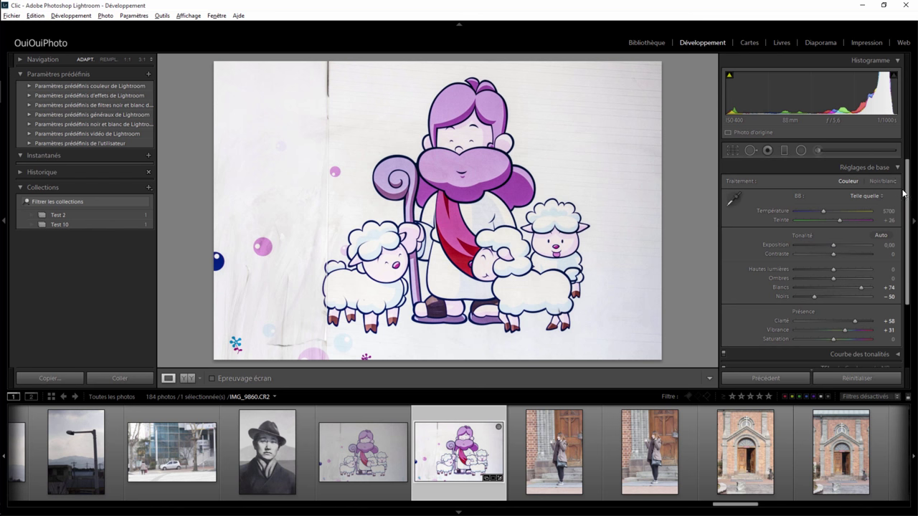
{"action": "left_click_drag", "start_coordinate": [910, 188], "coordinate": [912, 253]}
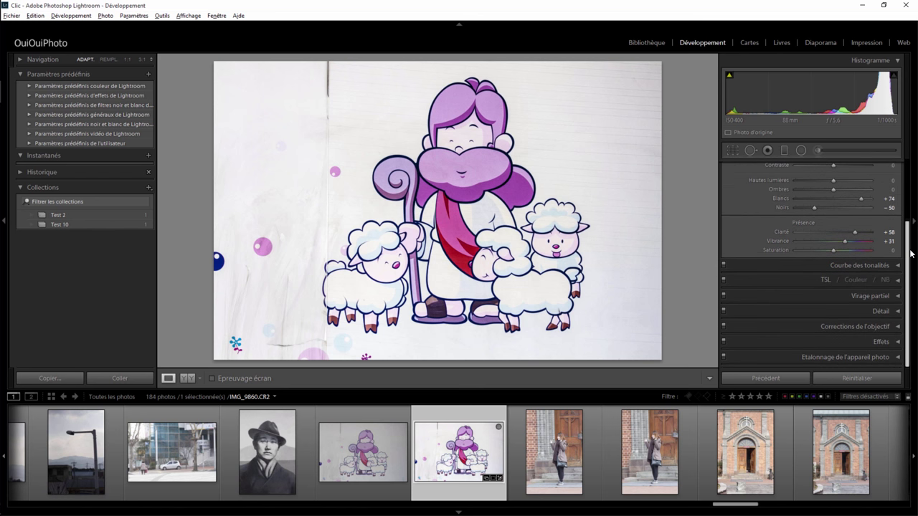
{"action": "left_click", "coordinate": [901, 317]}
{"action": "left_click_drag", "start_coordinate": [908, 323], "coordinate": [899, 349]}
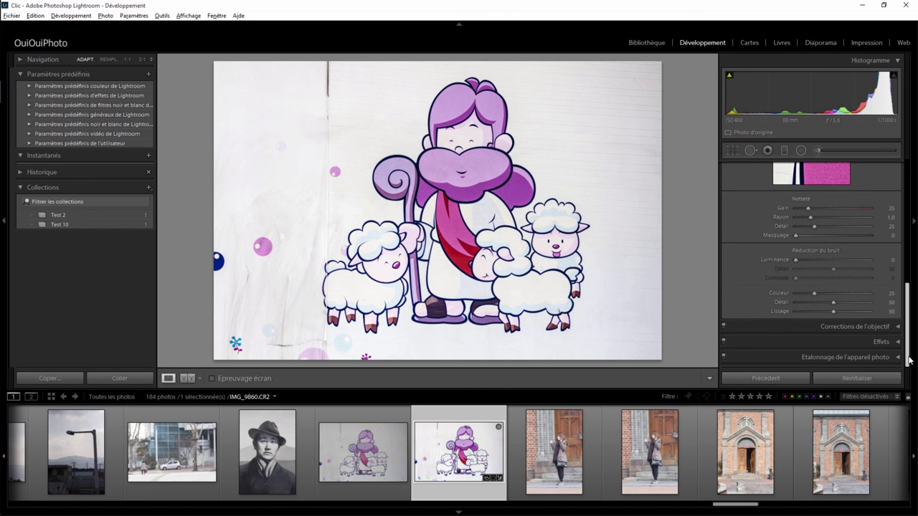
{"action": "left_click", "coordinate": [898, 343]}
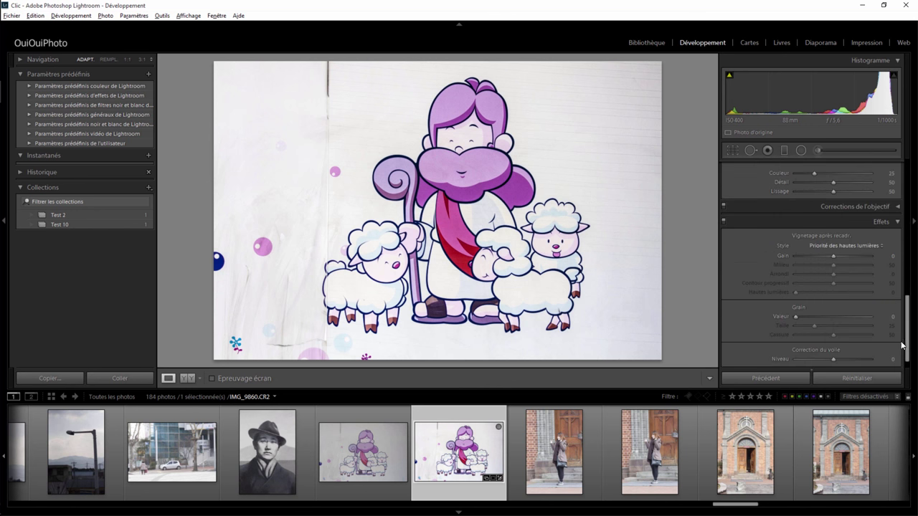
{"action": "left_click_drag", "start_coordinate": [908, 348], "coordinate": [908, 216]}
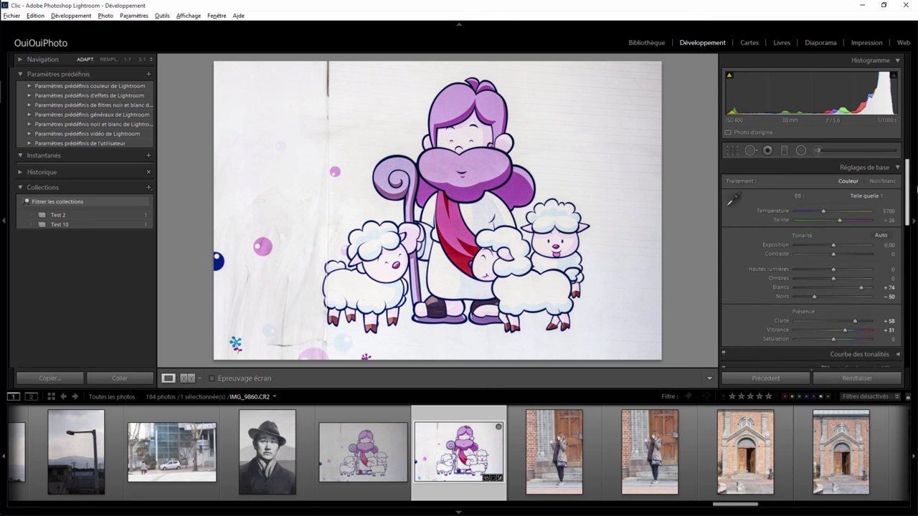
- Enable Mode Solo for the Develop panels, test it with Effets and Basic, then return to Bibliothèque
{"action": "right_click", "coordinate": [872, 172]}
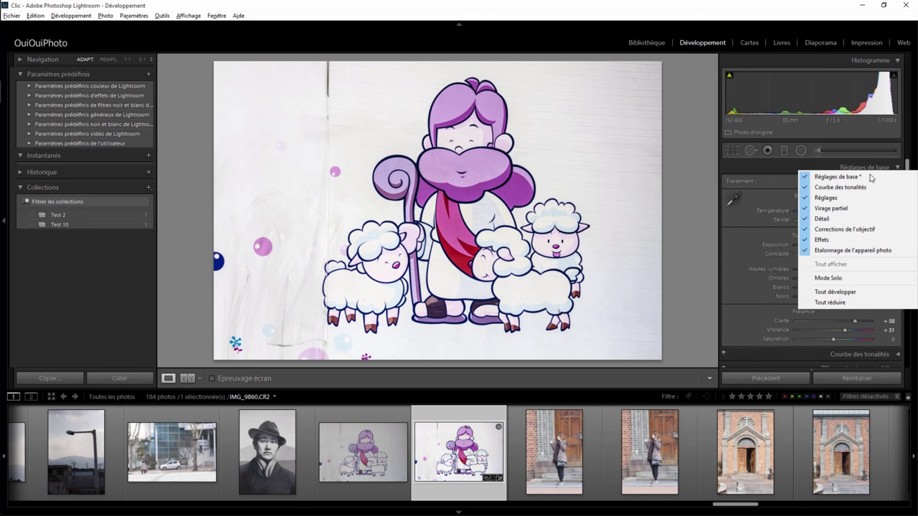
{"action": "left_click", "coordinate": [829, 278]}
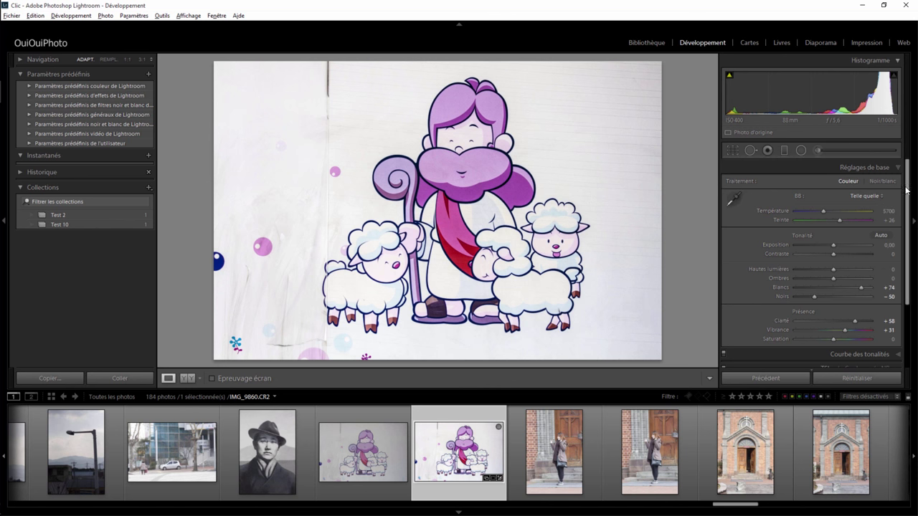
{"action": "left_click_drag", "start_coordinate": [906, 192], "coordinate": [908, 254]}
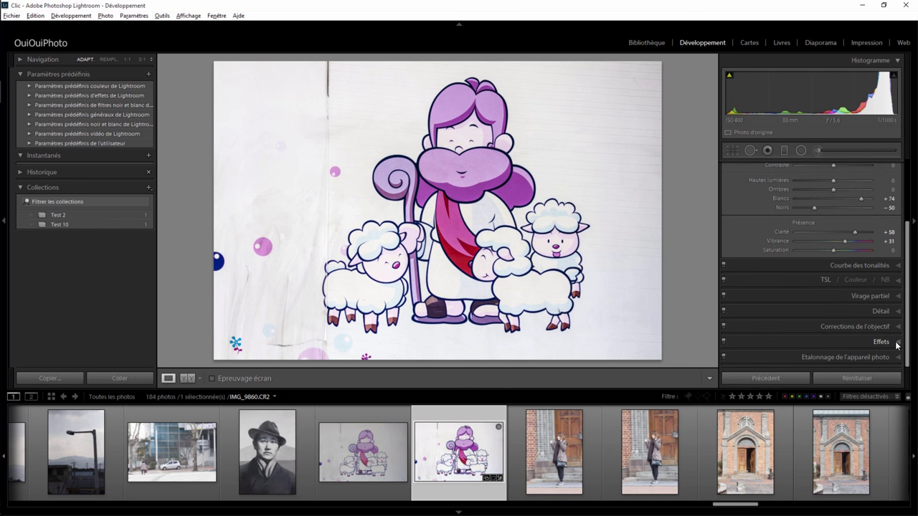
{"action": "left_click", "coordinate": [897, 342]}
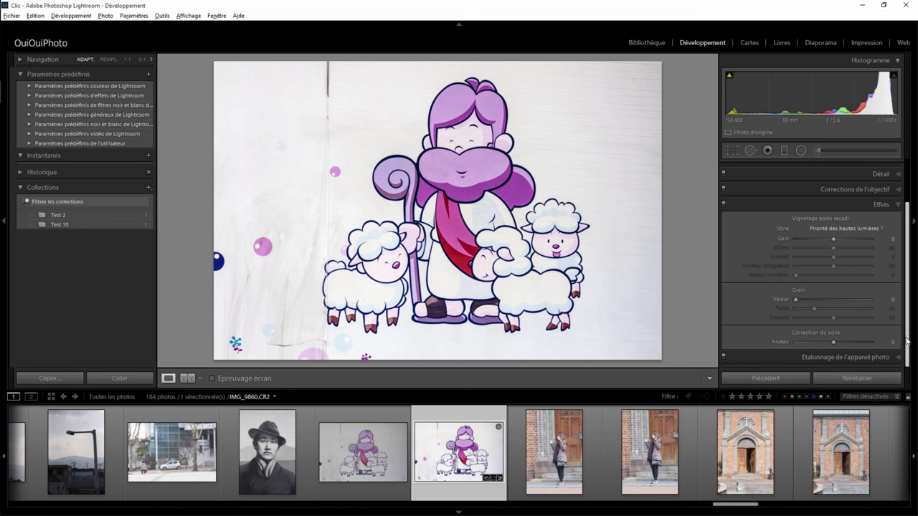
{"action": "scroll", "coordinate": [900, 337], "scroll_direction": "up", "scroll_amount": 2}
{"action": "left_click", "coordinate": [899, 168]}
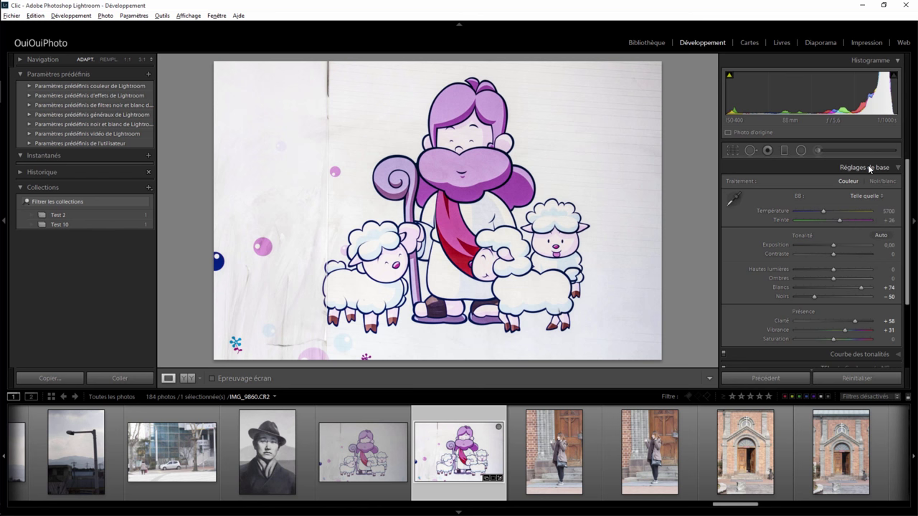
{"action": "left_click", "coordinate": [648, 43]}
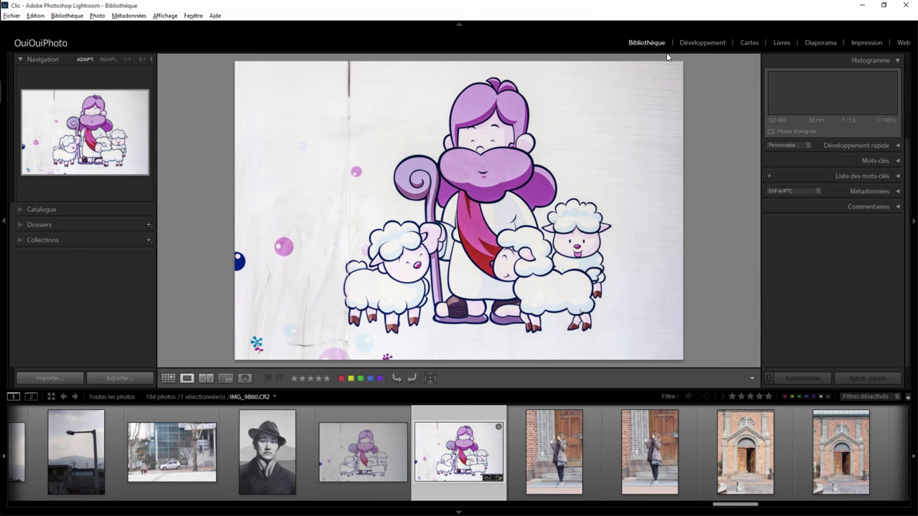
- Expand Catalogue and Dossiers, then show the 2016 folder's parent folder Clic
{"action": "left_click", "coordinate": [21, 209]}
{"action": "left_click", "coordinate": [21, 251]}
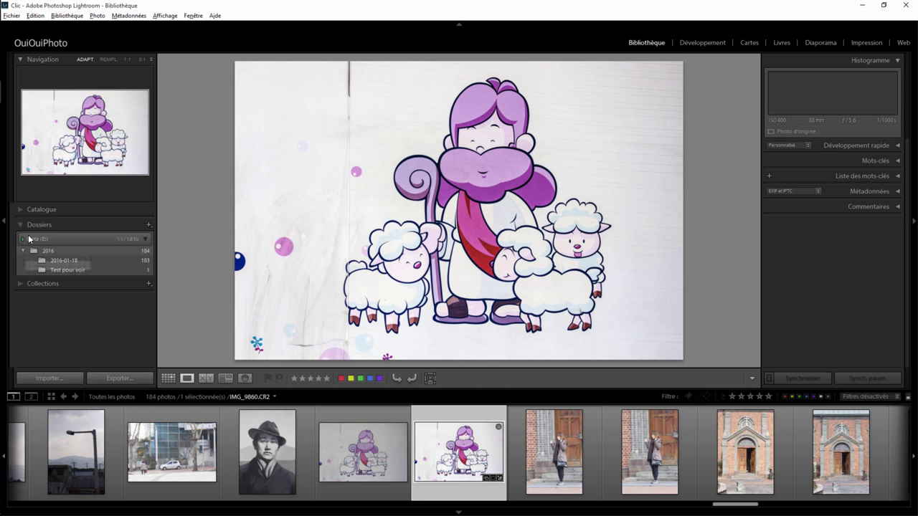
{"action": "right_click", "coordinate": [48, 255]}
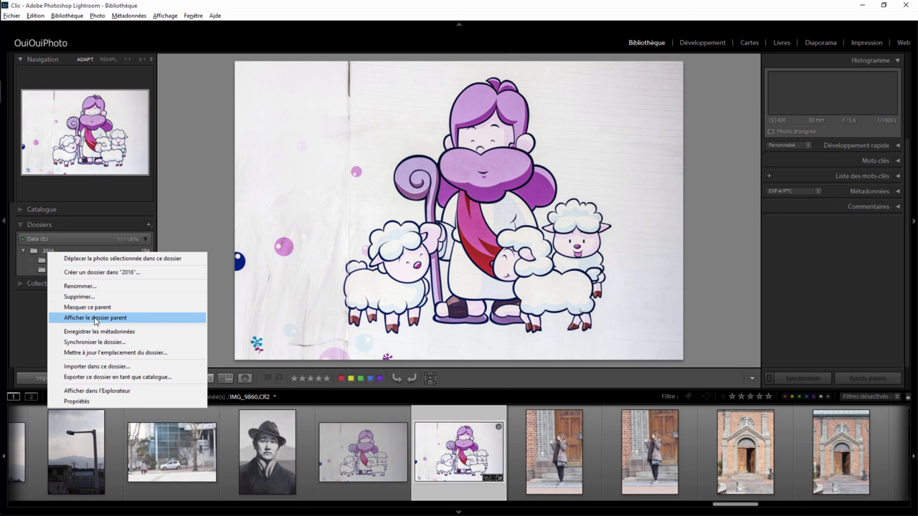
{"action": "left_click", "coordinate": [96, 320]}
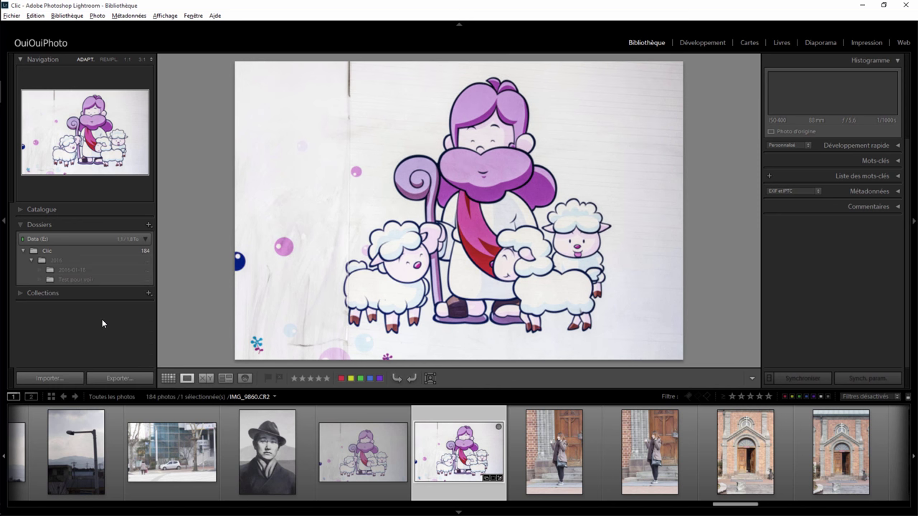
{"action": "right_click", "coordinate": [43, 252]}
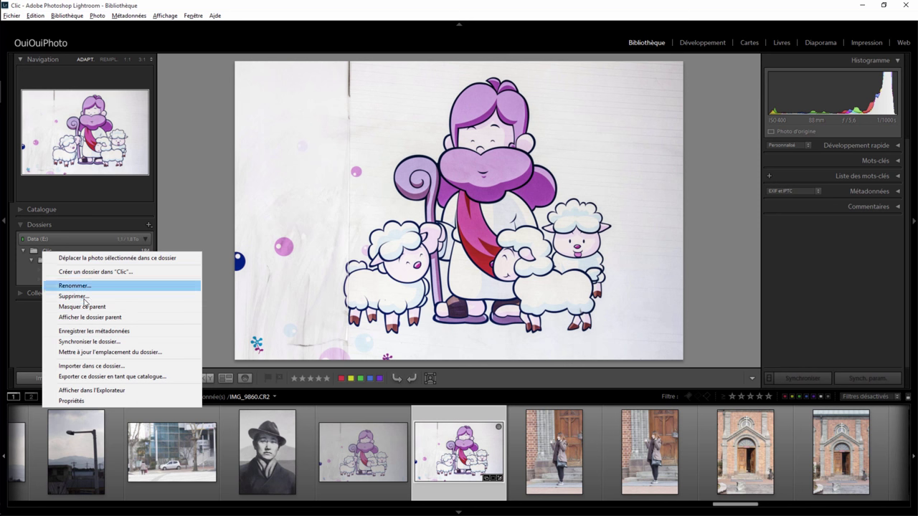
- Hide the Clic parent folder and save the 2016 folder's metadata to files
{"action": "left_click", "coordinate": [83, 308]}
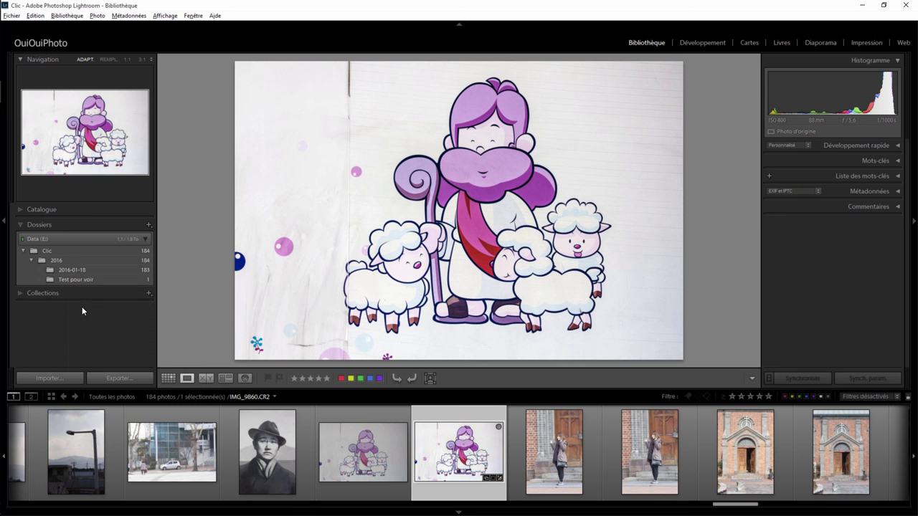
{"action": "right_click", "coordinate": [50, 253]}
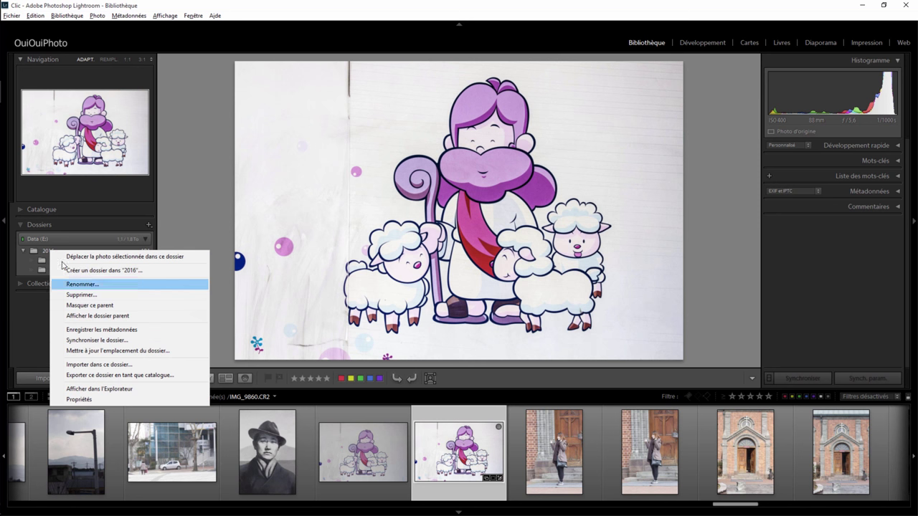
{"action": "left_click", "coordinate": [47, 252]}
{"action": "right_click", "coordinate": [49, 253]}
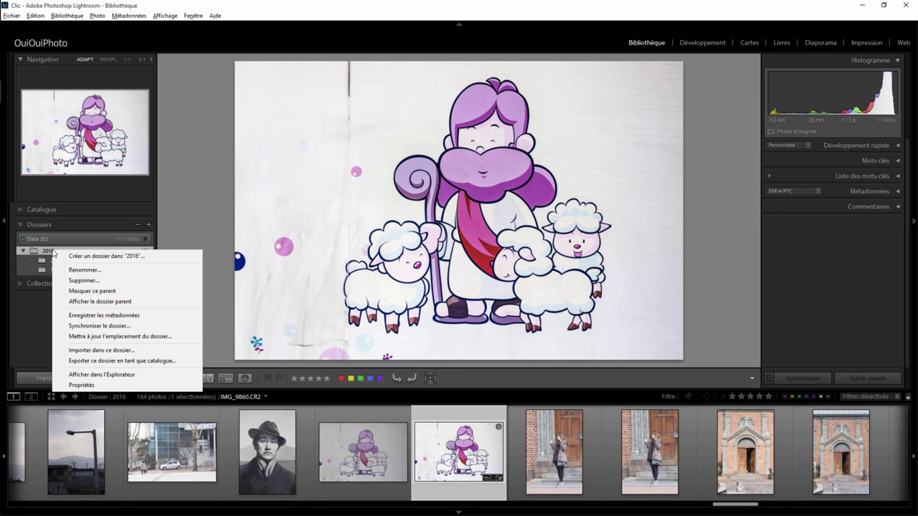
{"action": "left_click", "coordinate": [86, 315]}
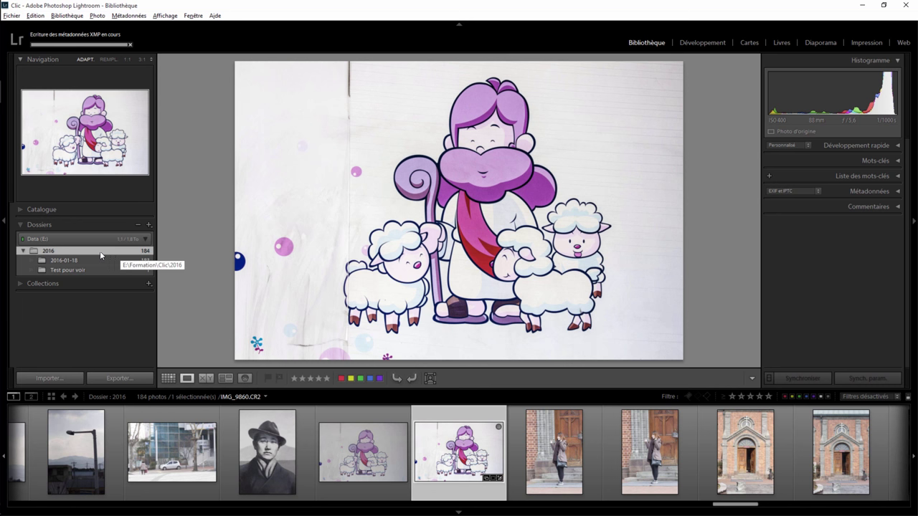
- Cycle the Data (E:) volume info through photo count and disk space, ending on online status
{"action": "right_click", "coordinate": [42, 243]}
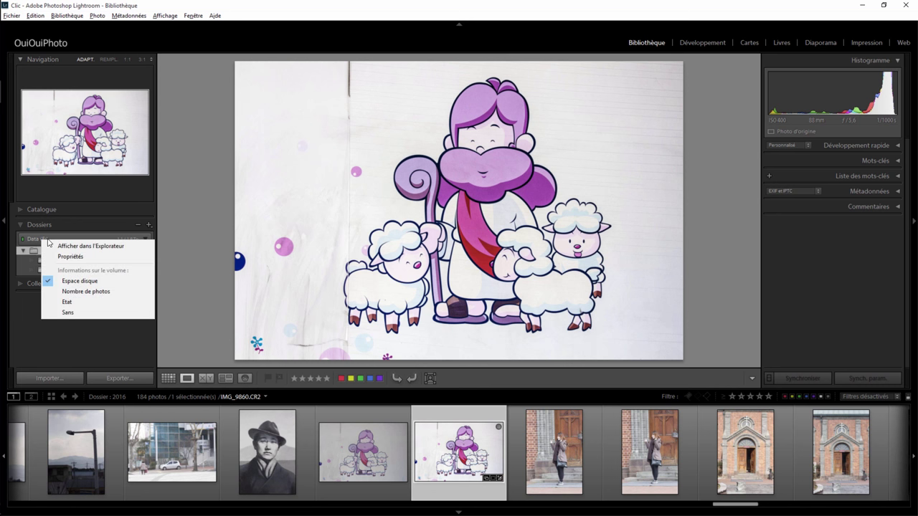
{"action": "left_click", "coordinate": [79, 292]}
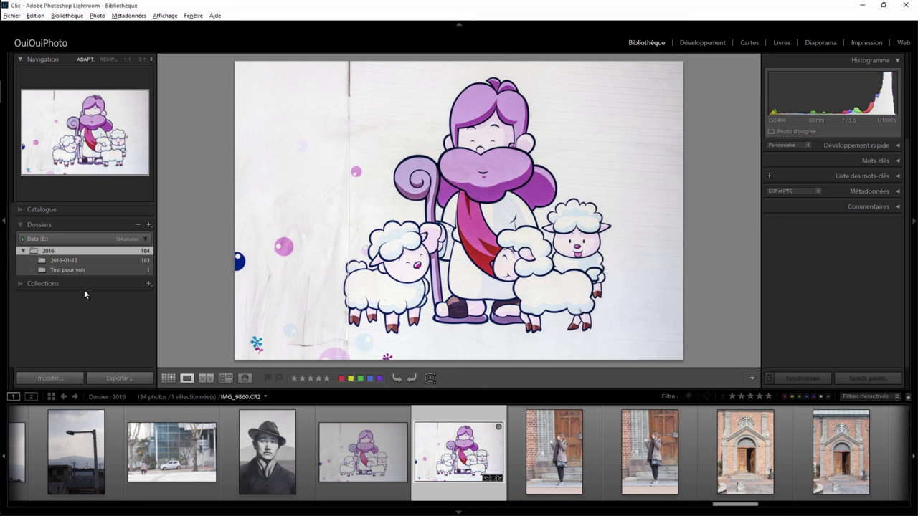
{"action": "right_click", "coordinate": [94, 239]}
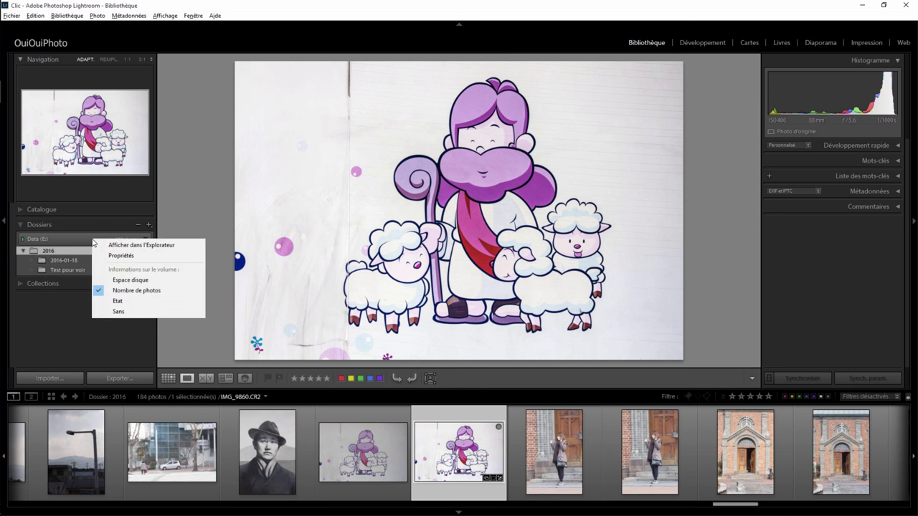
{"action": "left_click", "coordinate": [123, 280]}
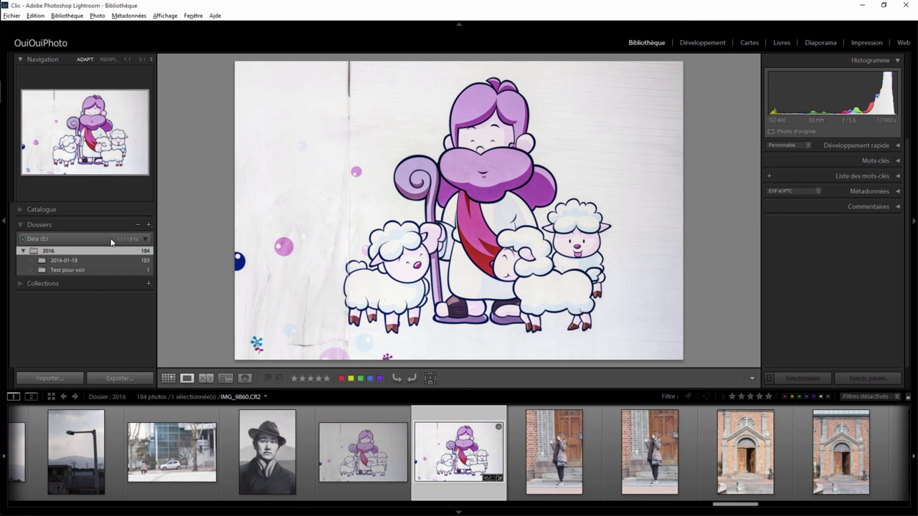
{"action": "left_click", "coordinate": [22, 282]}
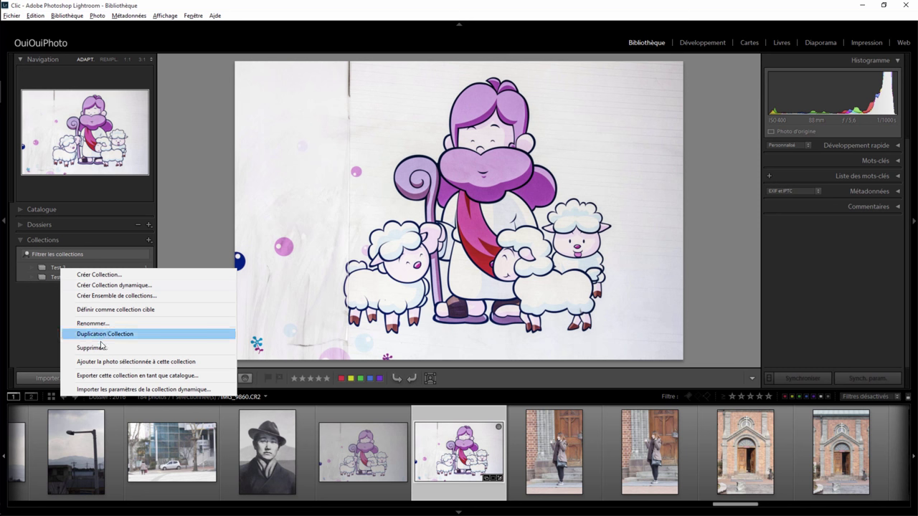
{"action": "left_click", "coordinate": [20, 228]}
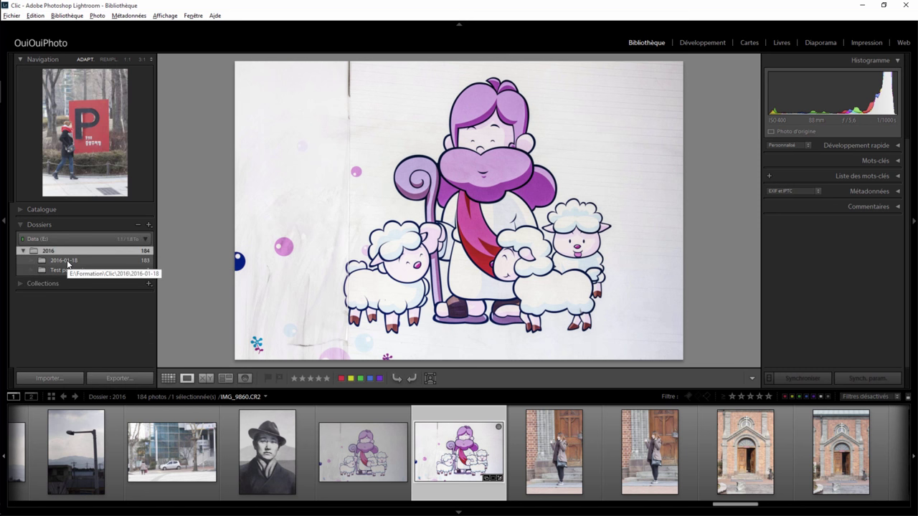
{"action": "right_click", "coordinate": [68, 264]}
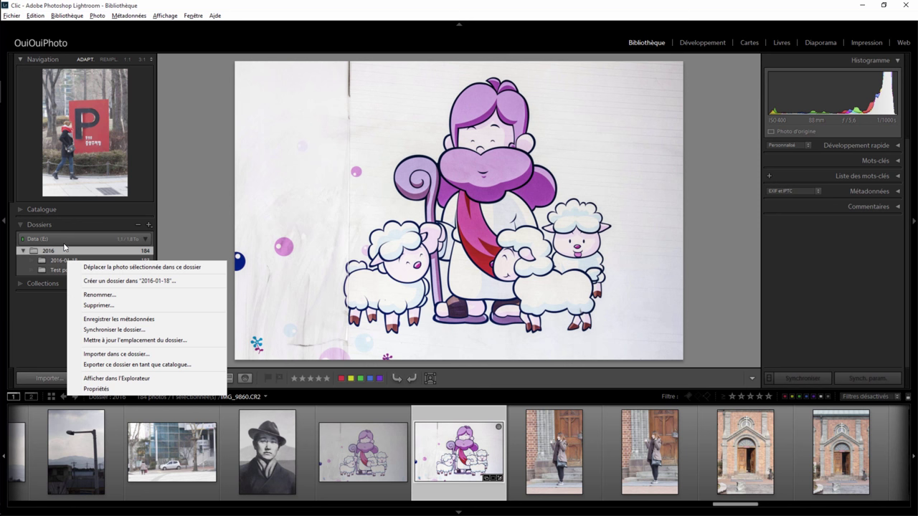
{"action": "right_click", "coordinate": [64, 241]}
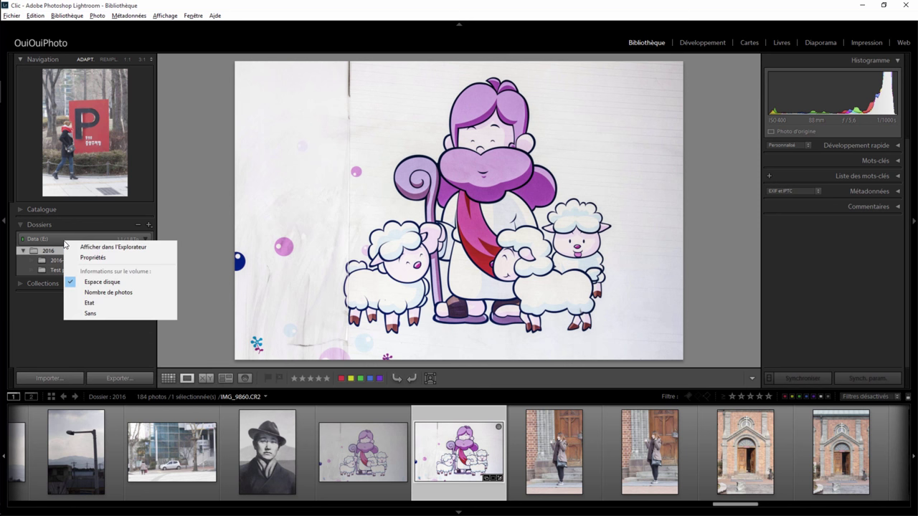
{"action": "left_click", "coordinate": [88, 303]}
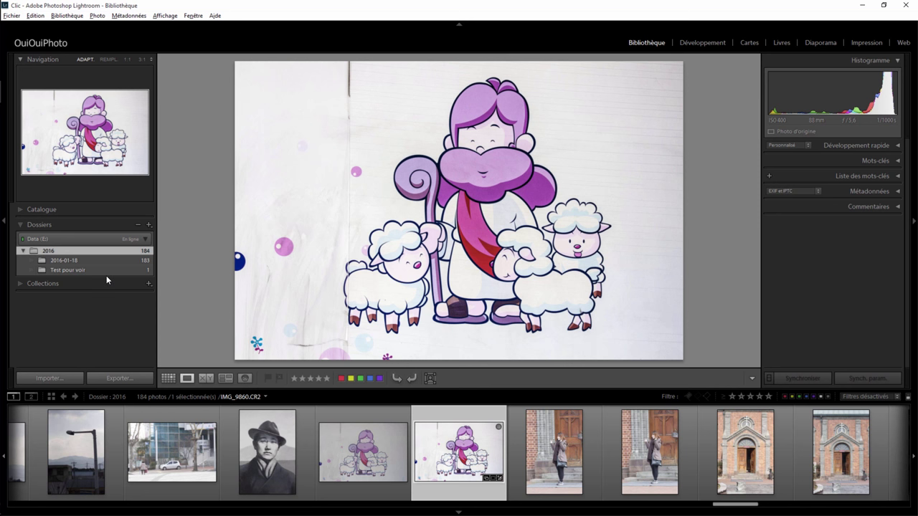
- Preview the photo in Aperçu en plein écran with a Noir background, then return to the grid
{"action": "left_click", "coordinate": [15, 397]}
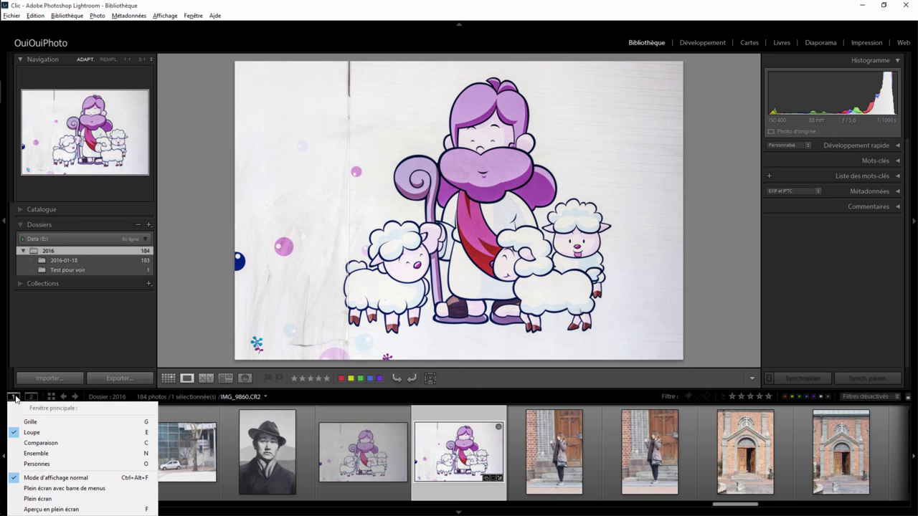
{"action": "left_click", "coordinate": [37, 422]}
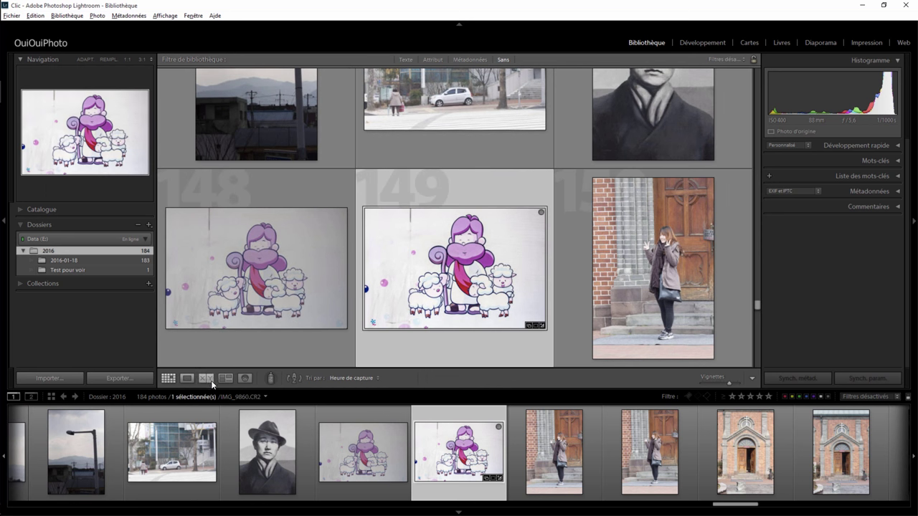
{"action": "left_click", "coordinate": [13, 397]}
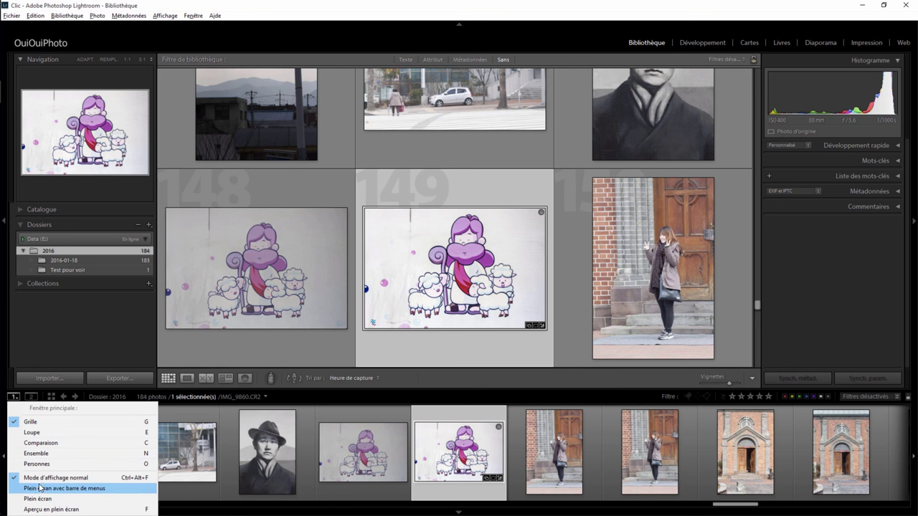
{"action": "left_click", "coordinate": [52, 510]}
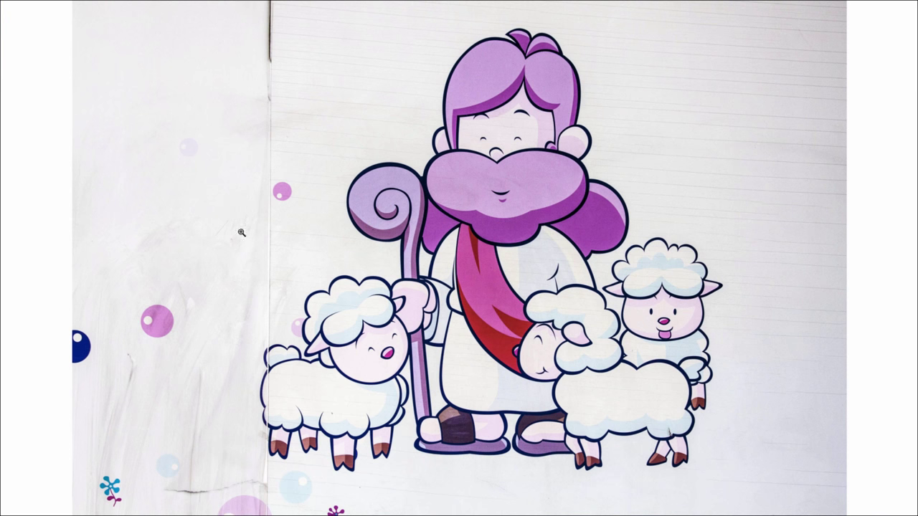
{"action": "right_click", "coordinate": [22, 213]}
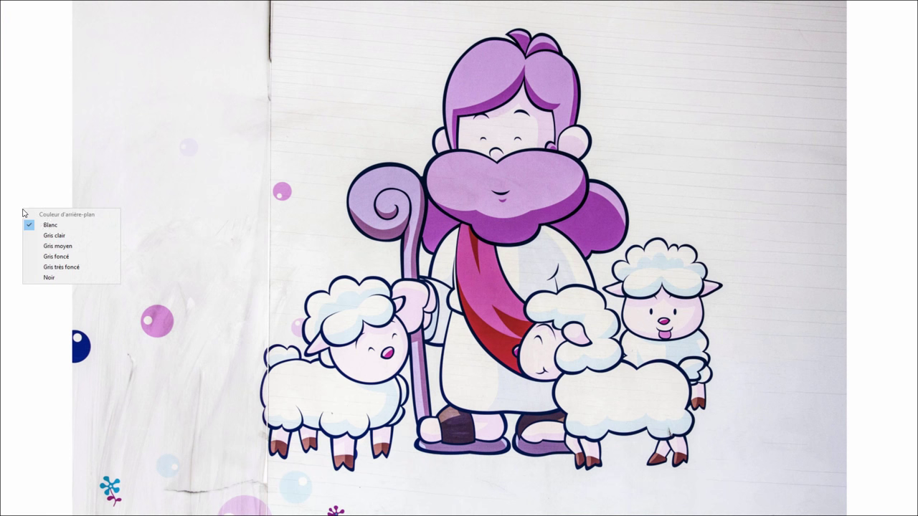
{"action": "left_click", "coordinate": [48, 278]}
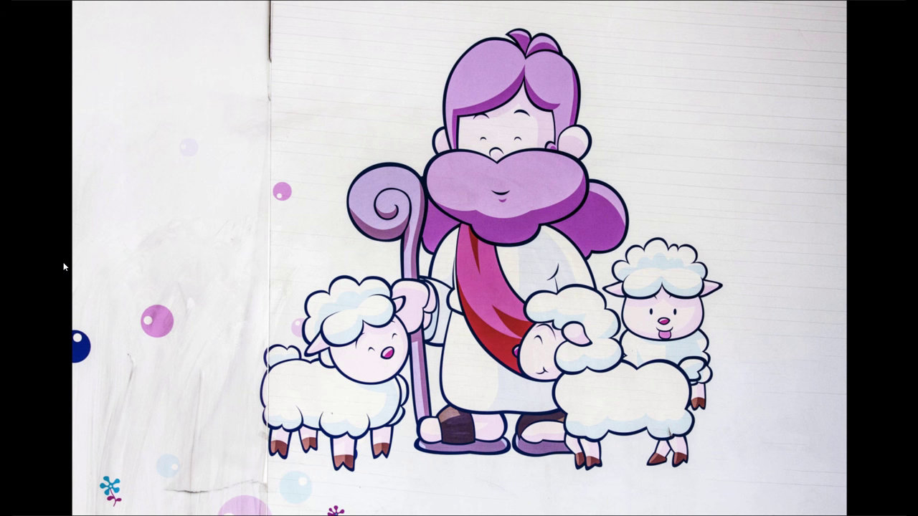
{"action": "key", "text": "Escape"}
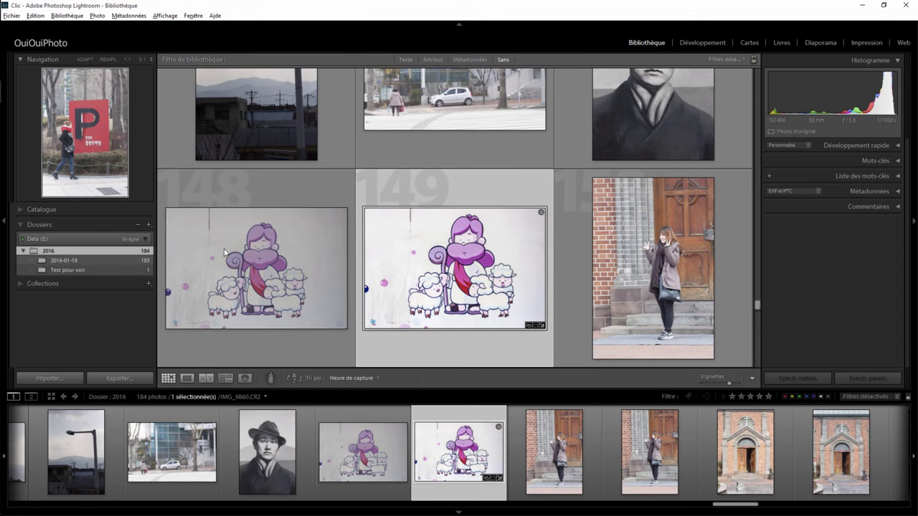
- Open IMG_9860.CR2 in Loupe view and briefly try Plein écran window mode
{"action": "double_click", "coordinate": [460, 252]}
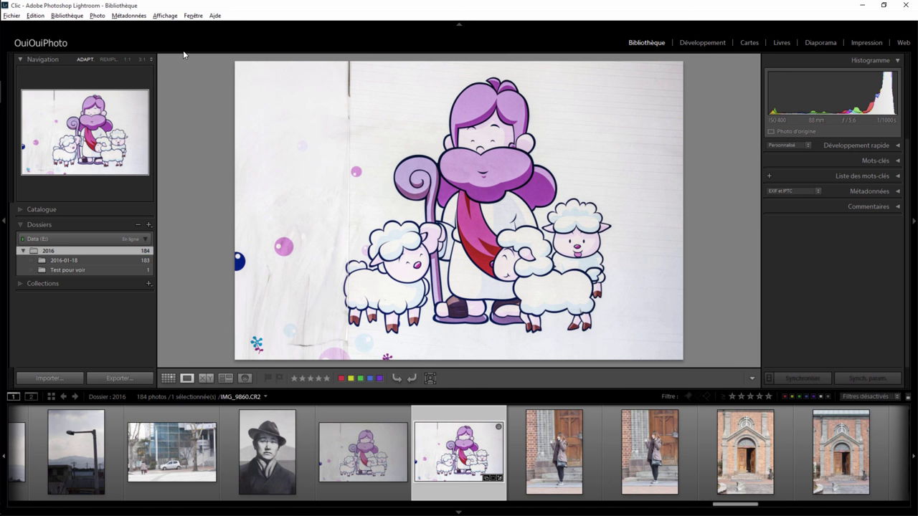
{"action": "left_click", "coordinate": [194, 16]}
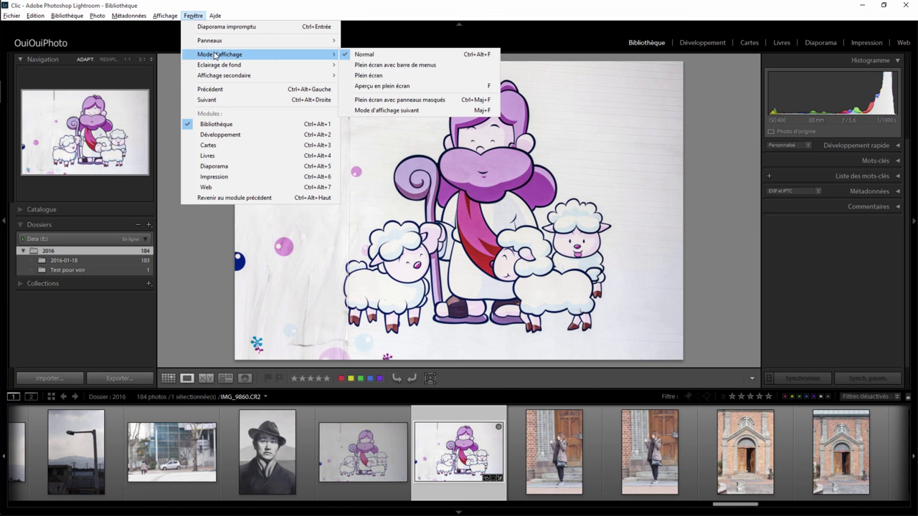
{"action": "mouse_move", "coordinate": [220, 55]}
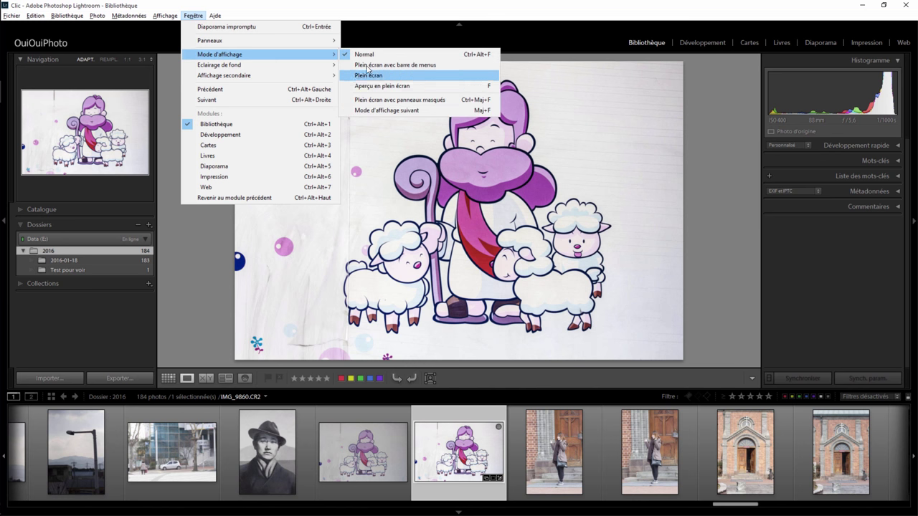
{"action": "left_click", "coordinate": [381, 87]}
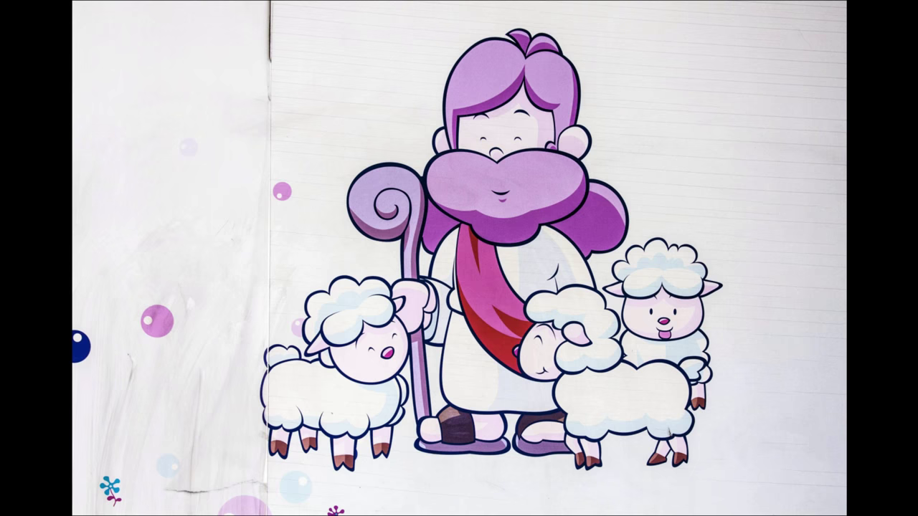
{"action": "key", "text": "Escape"}
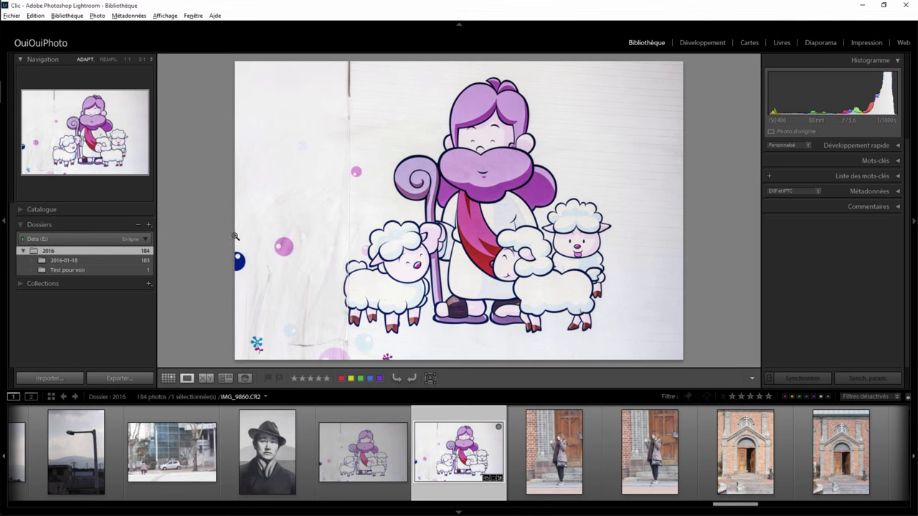
{"action": "right_click", "coordinate": [31, 397]}
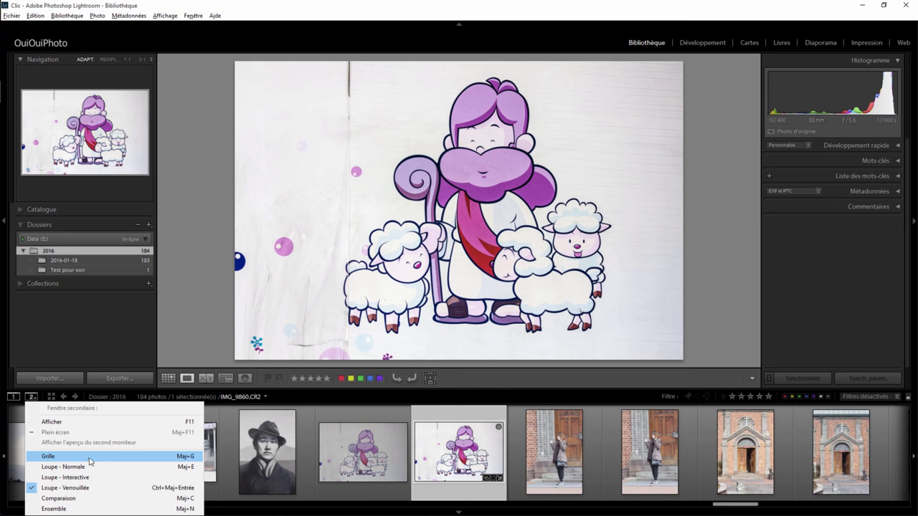
{"action": "right_click", "coordinate": [357, 447]}
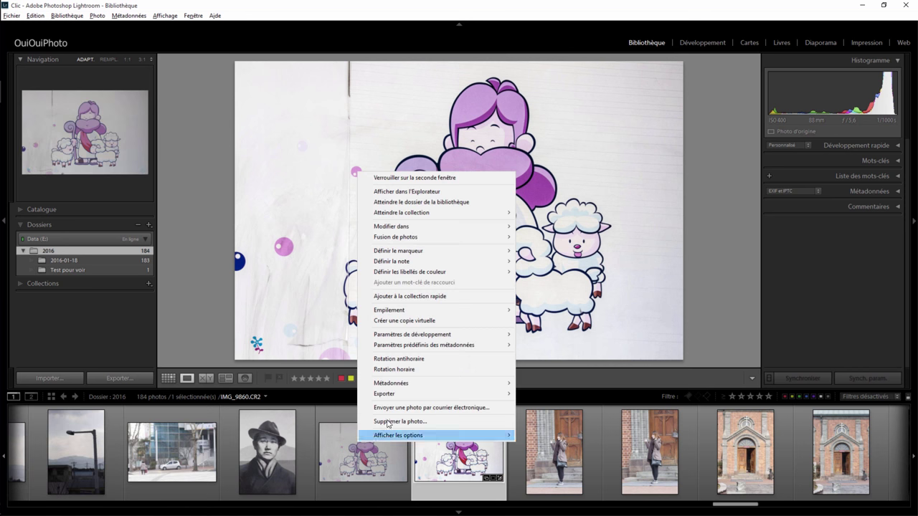
{"action": "right_click", "coordinate": [327, 277]}
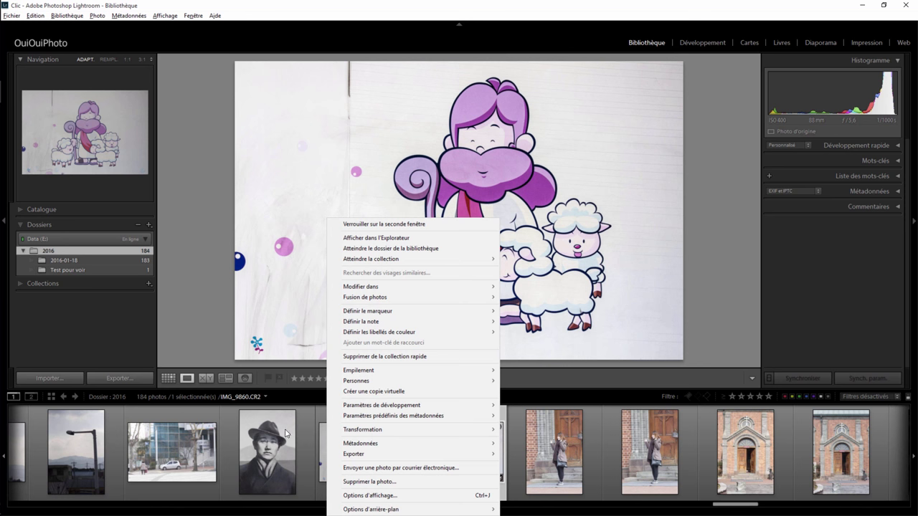
{"action": "right_click", "coordinate": [273, 449]}
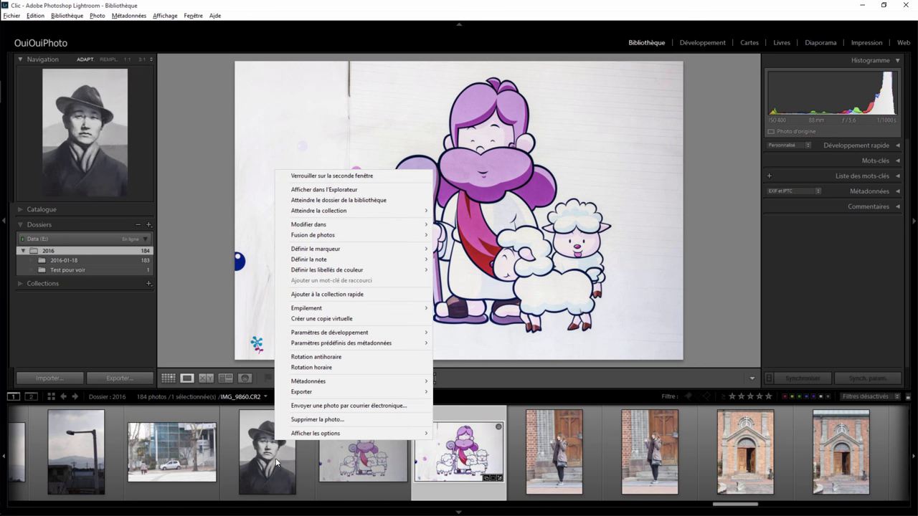
{"action": "right_click", "coordinate": [231, 451]}
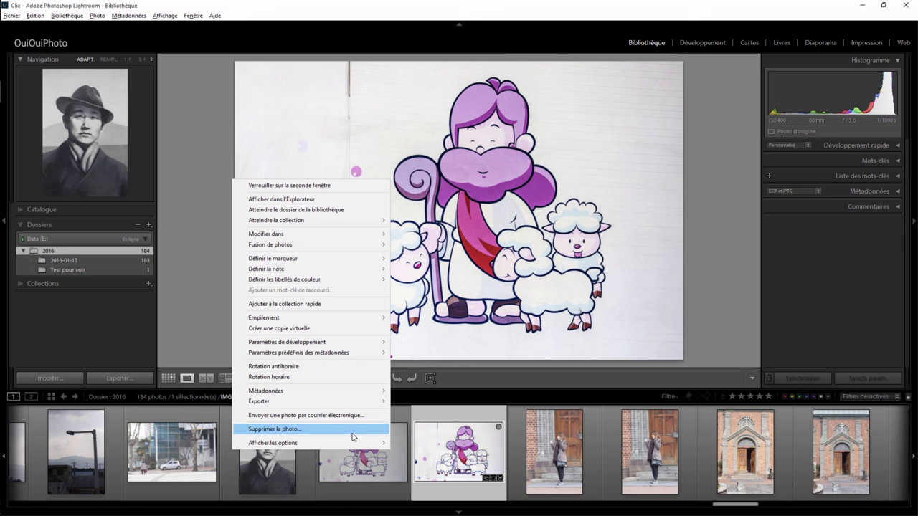
{"action": "left_click", "coordinate": [204, 277]}
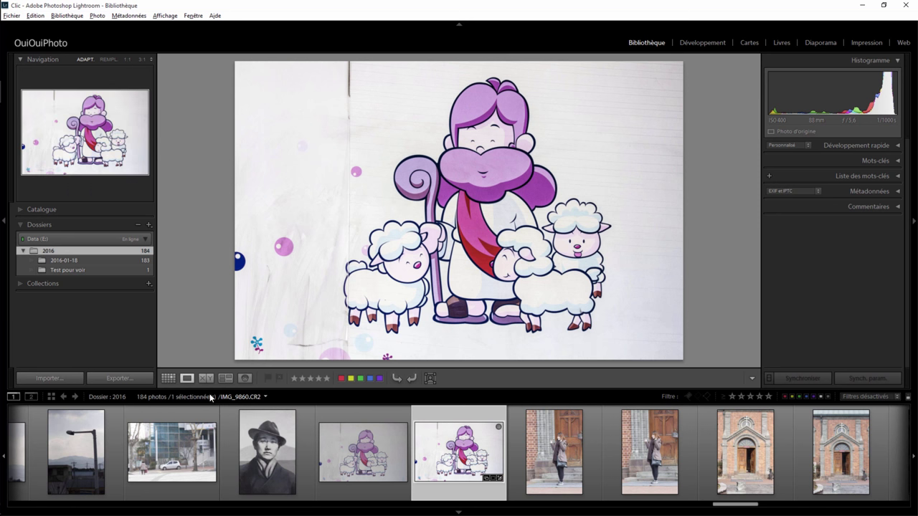
- Switch the filmstrip source to Collection : Test 2, then back to Dossier : 2016
{"action": "left_click", "coordinate": [290, 398]}
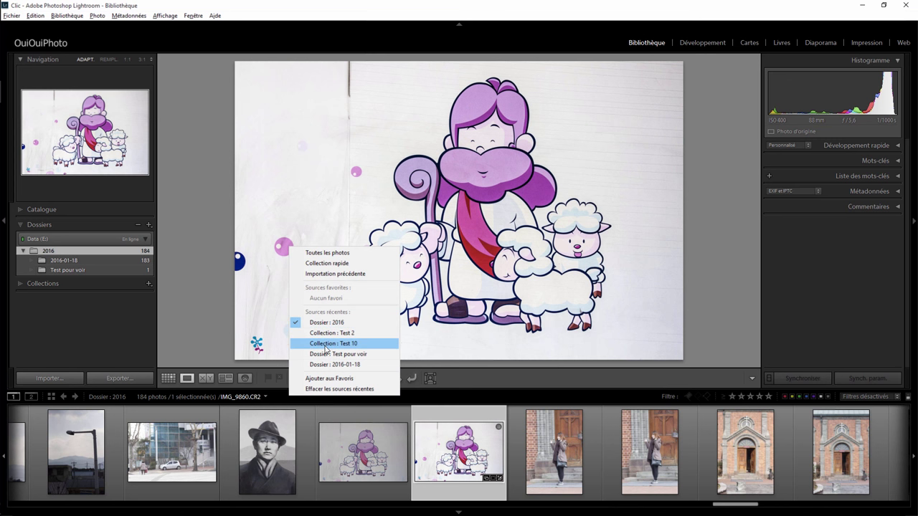
{"action": "left_click", "coordinate": [337, 335]}
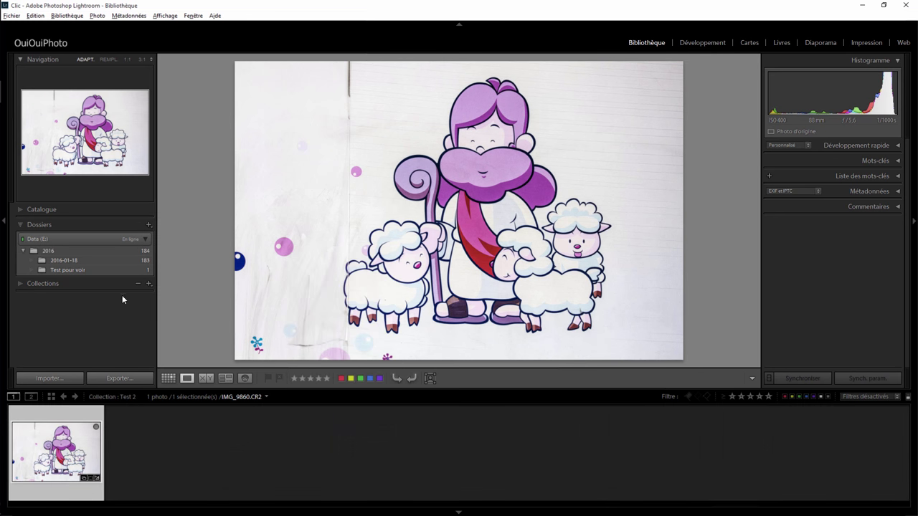
{"action": "left_click", "coordinate": [287, 395]}
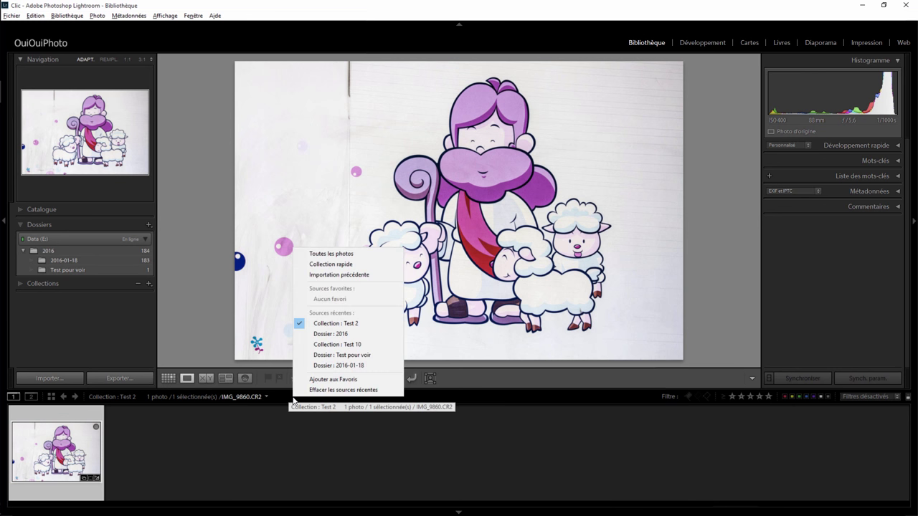
{"action": "left_click", "coordinate": [335, 335]}
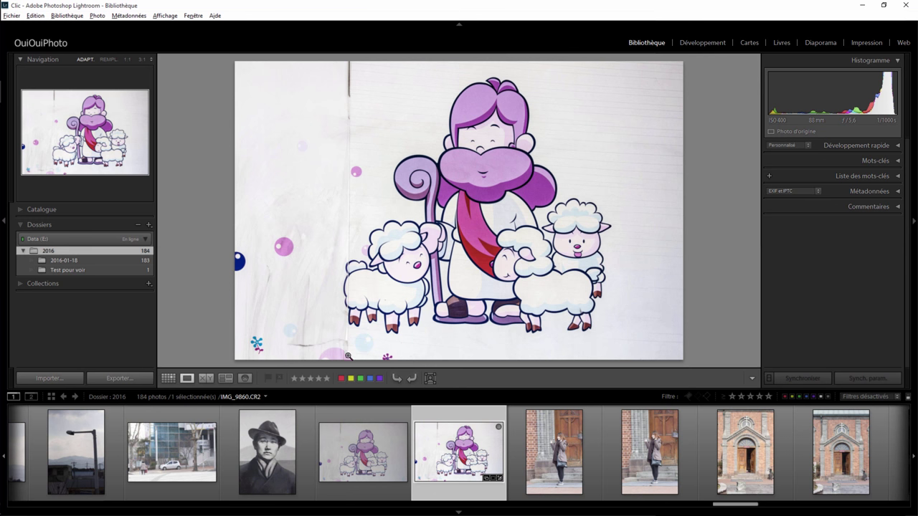
- Try the Test pour voir and 2016-01-18 folders, settling on Dossier : Test pour voir
{"action": "left_click", "coordinate": [85, 271]}
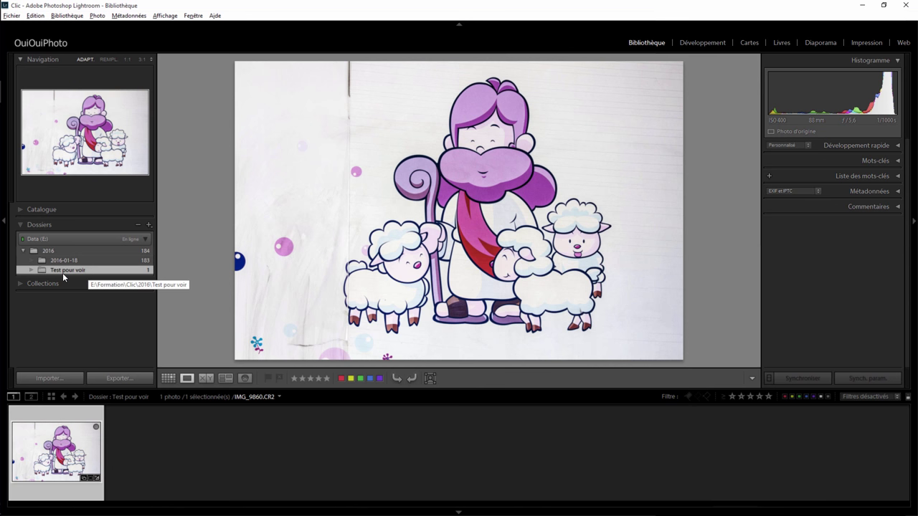
{"action": "left_click", "coordinate": [80, 266]}
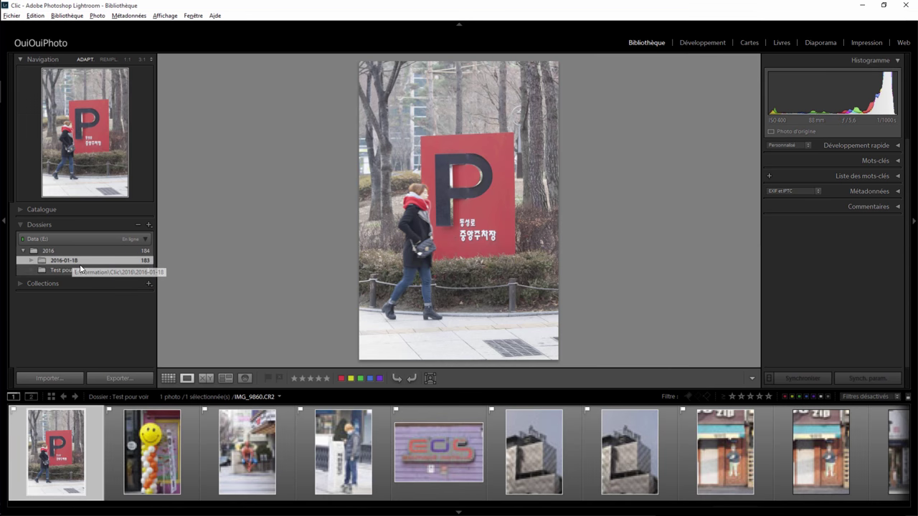
{"action": "left_click", "coordinate": [310, 399]}
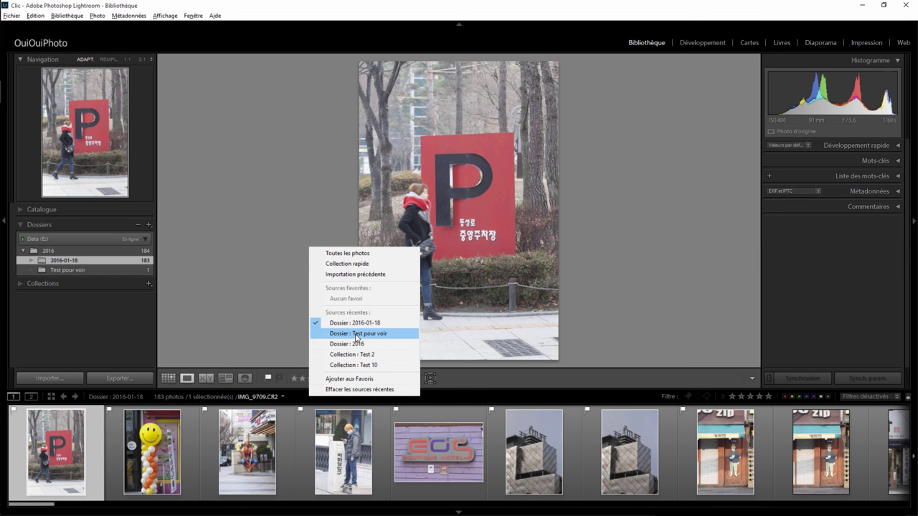
{"action": "left_click", "coordinate": [357, 334]}
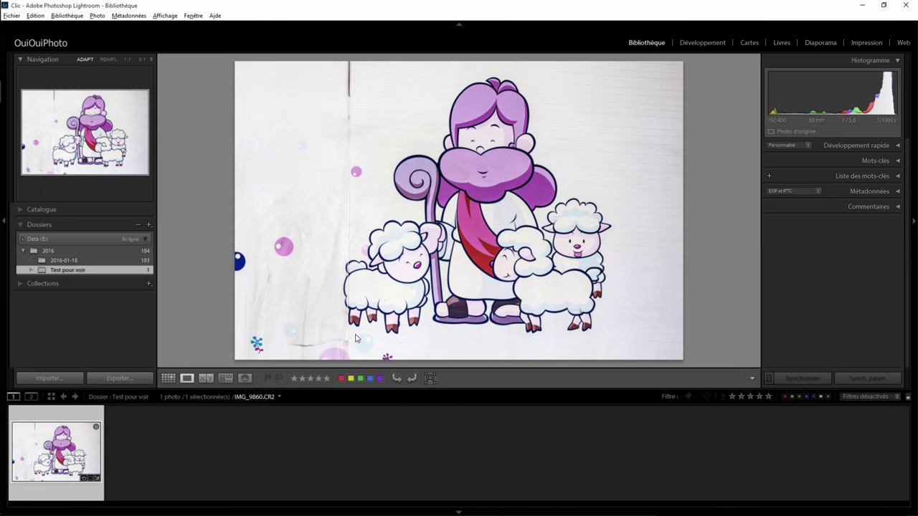
{"action": "left_click", "coordinate": [298, 395]}
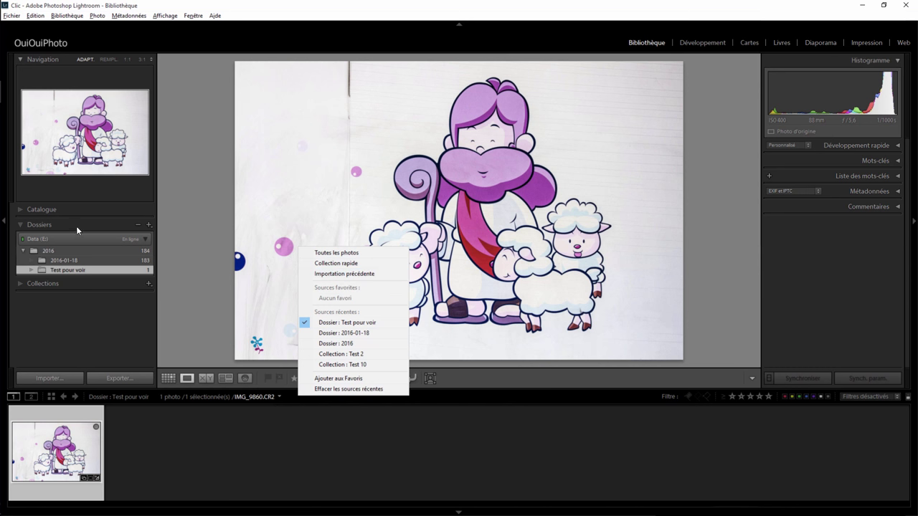
{"action": "left_click", "coordinate": [21, 212]}
- Expand the Catalogue panel in the left panel group
{"action": "left_click", "coordinate": [21, 211]}
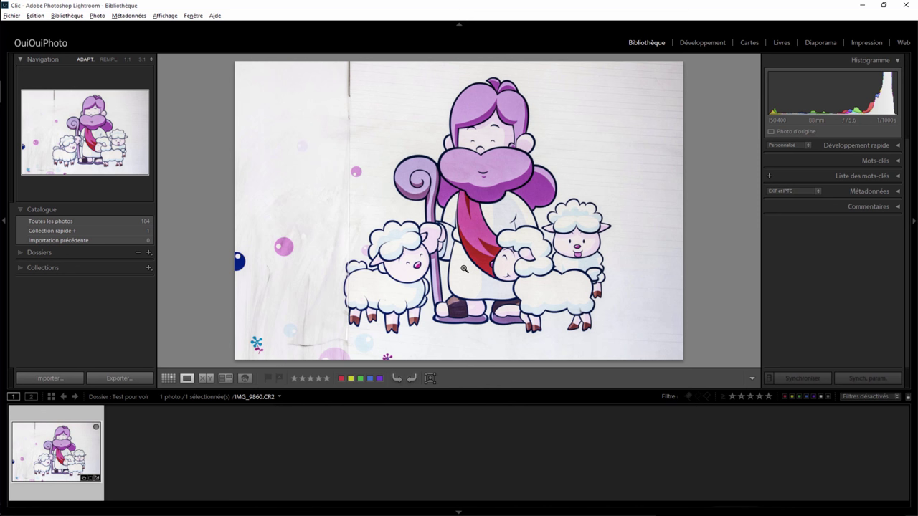
- Show all left panels with Tout afficher so Services de publication reappears
{"action": "right_click", "coordinate": [94, 269]}
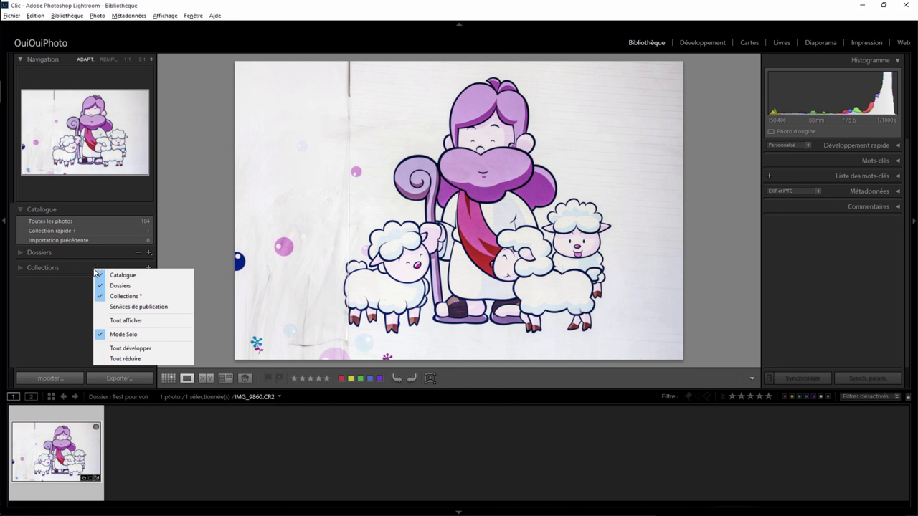
{"action": "left_click", "coordinate": [128, 328]}
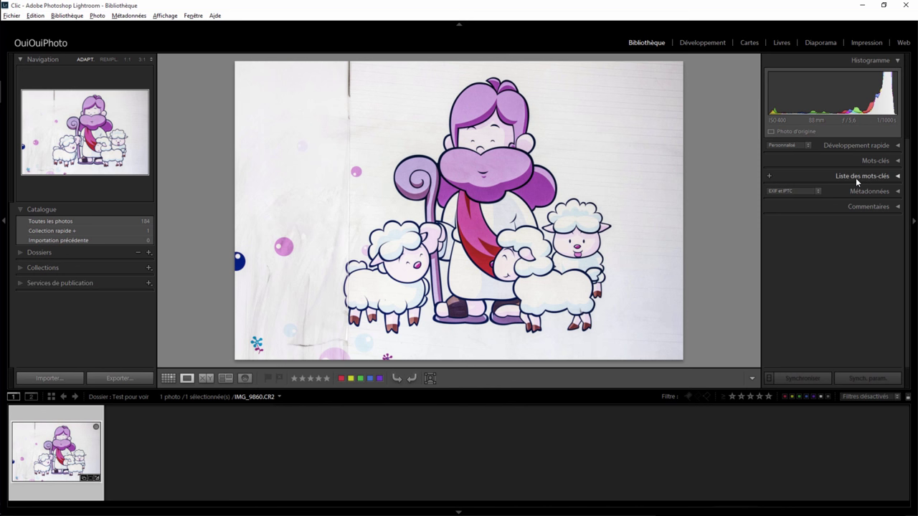
{"action": "right_click", "coordinate": [45, 210]}
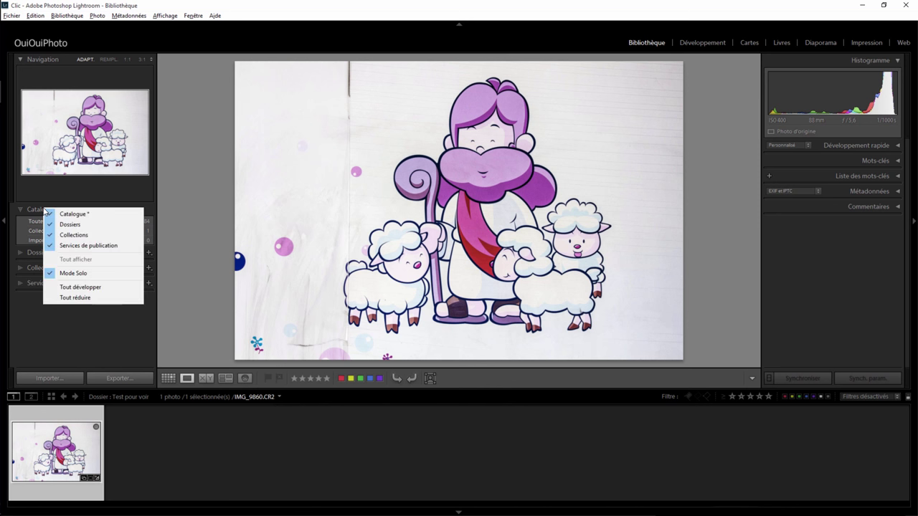
{"action": "left_click", "coordinate": [13, 397]}
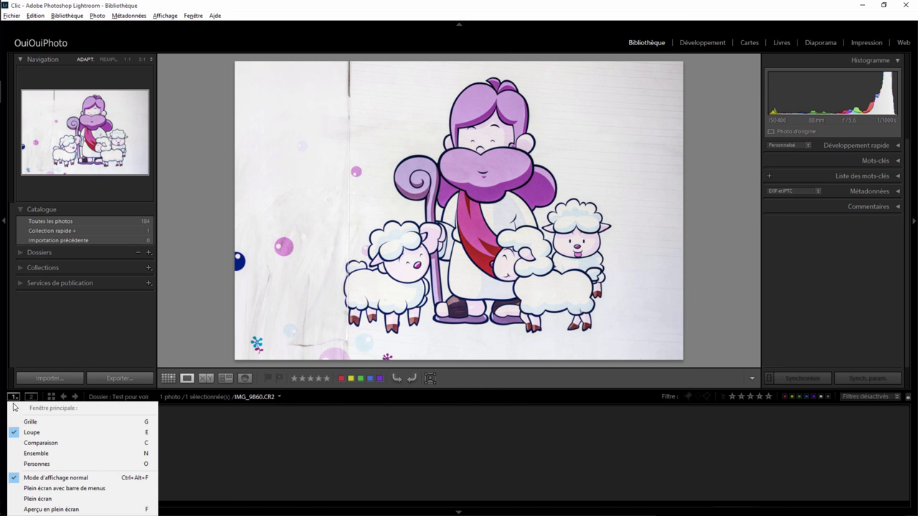